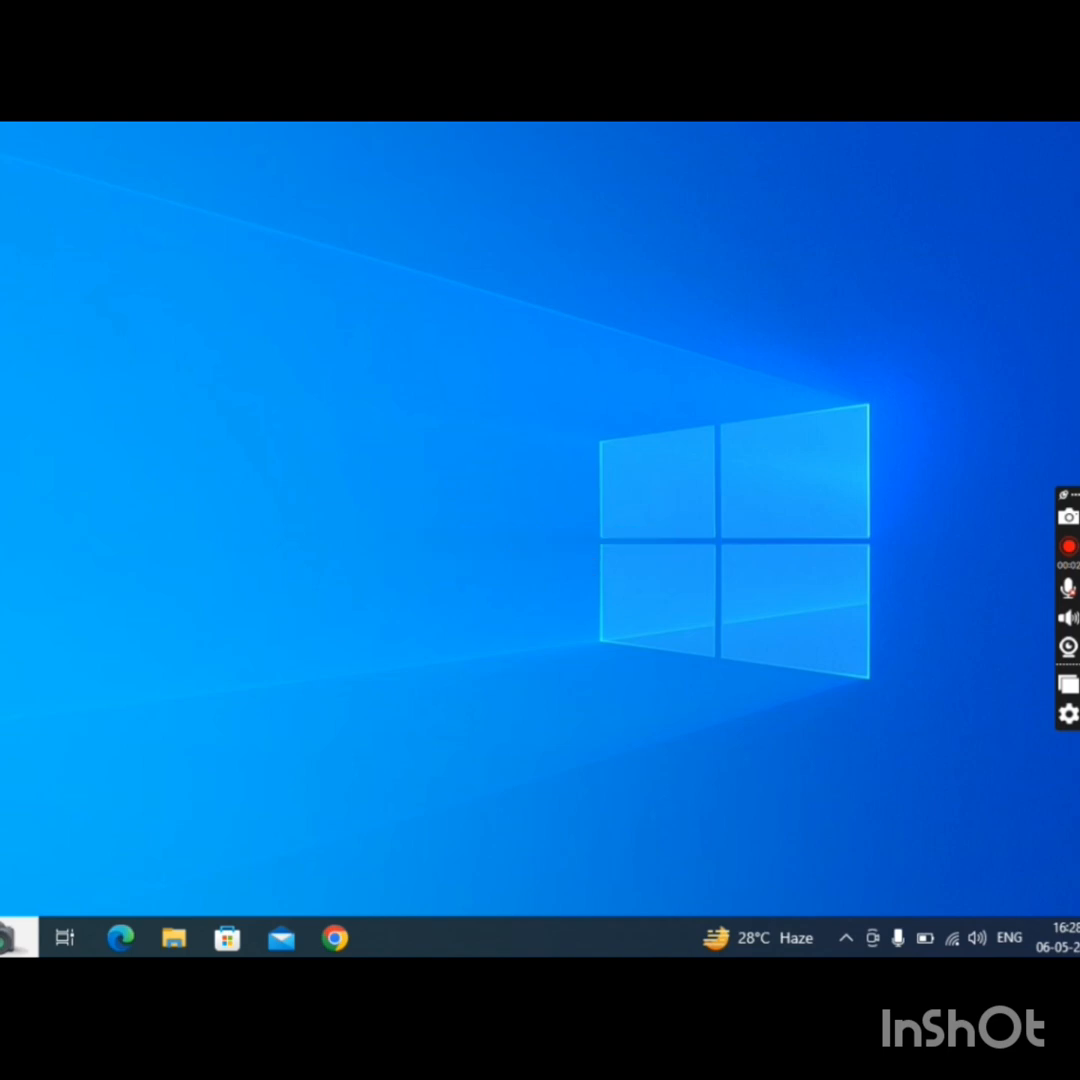
Find Microsoft Word through the system search and launch it with a blank document.
click(15, 937)
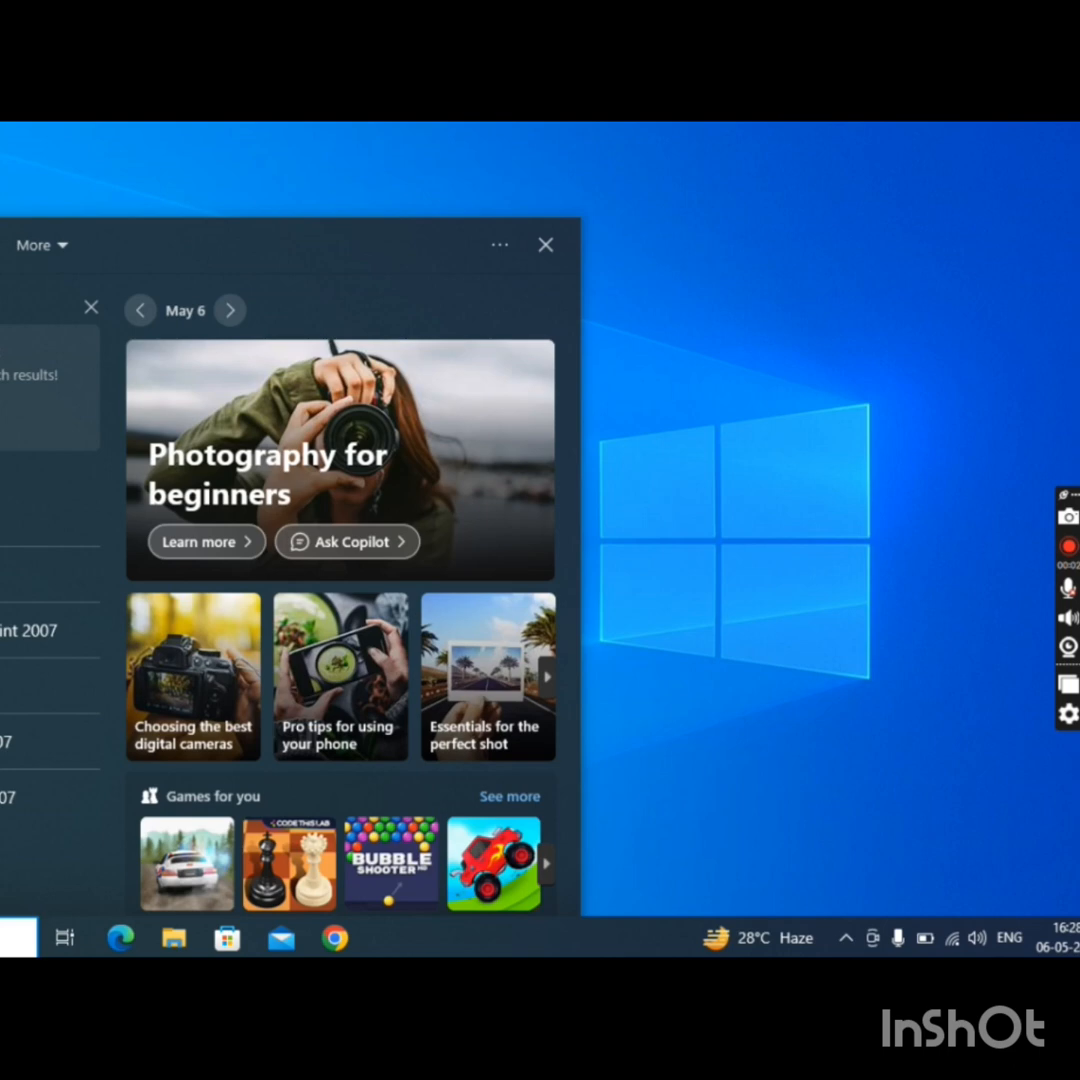
text(m)
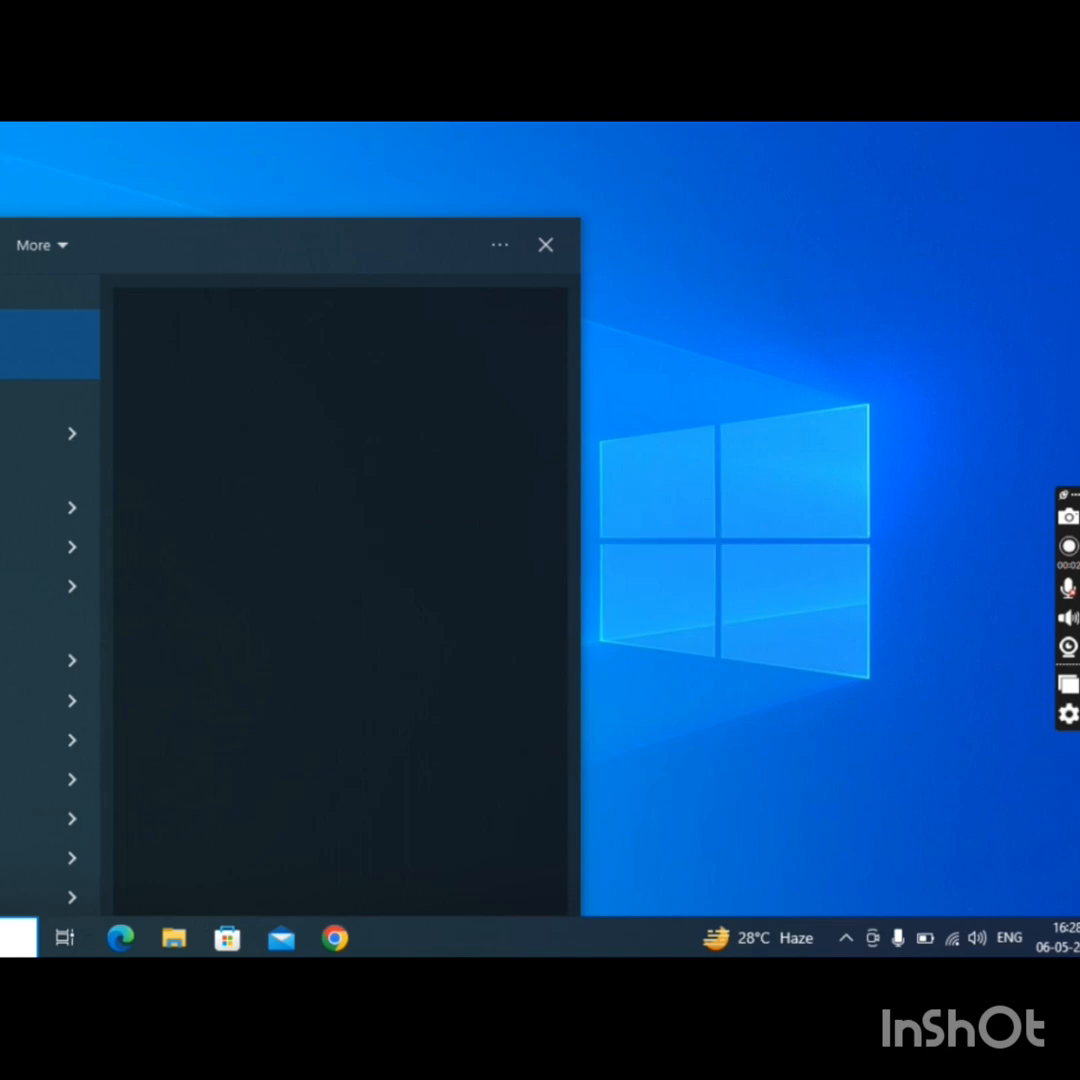
click(45, 346)
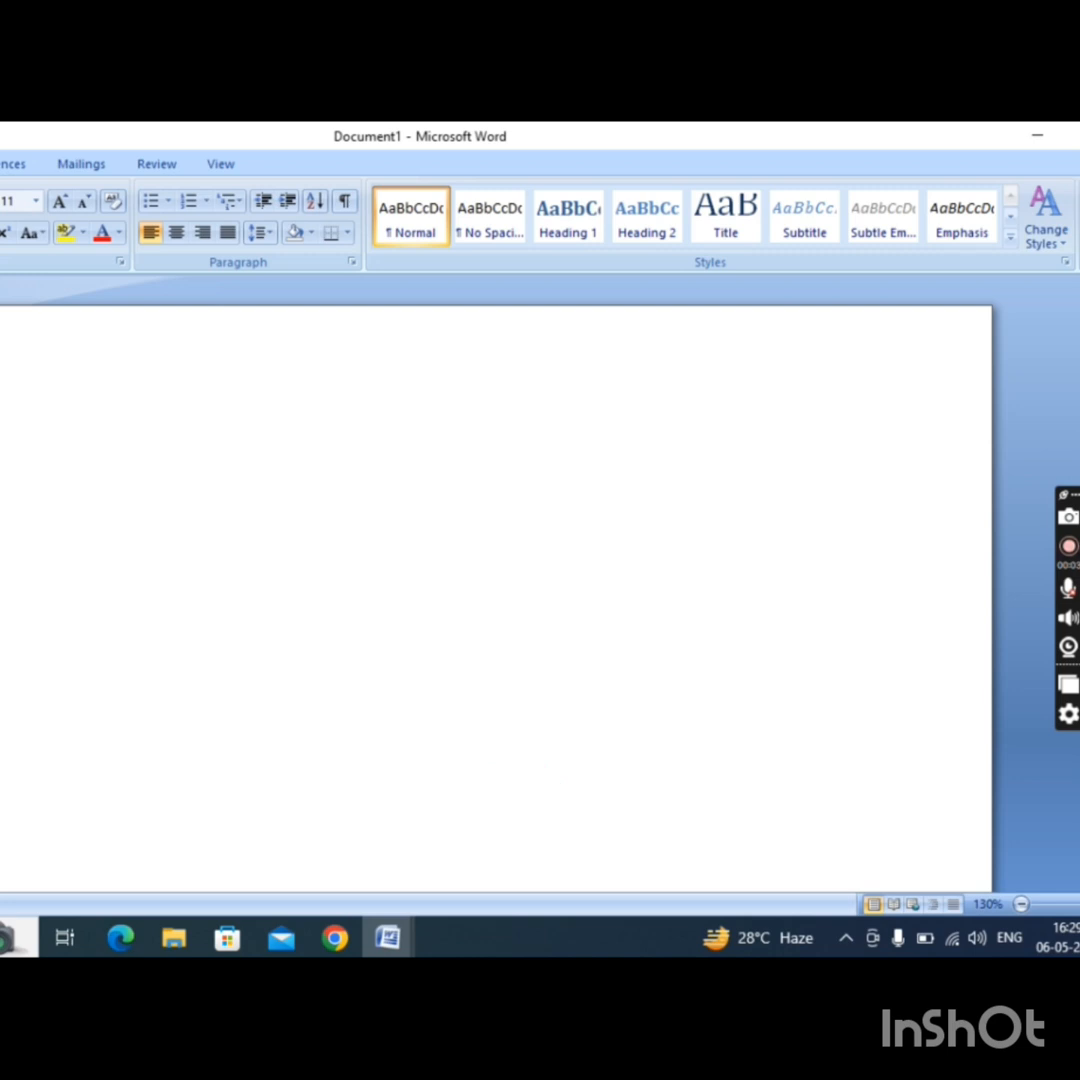
Begin a text outline for a table on the first line, using hyphen runs separated by plus signs for the wide first columns.
text(------)
text(---------------)
text(+-)
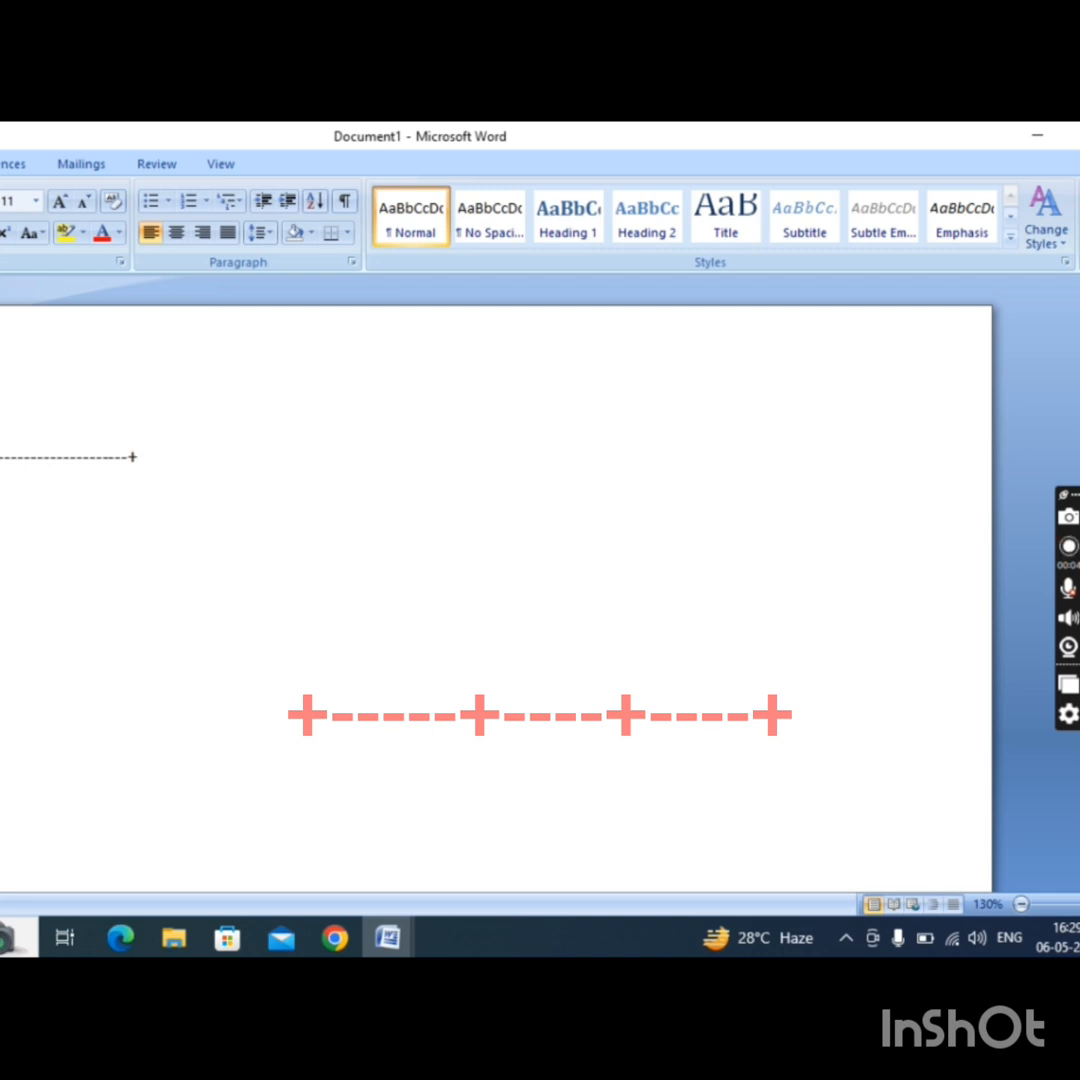
text(------------------------------------------=)
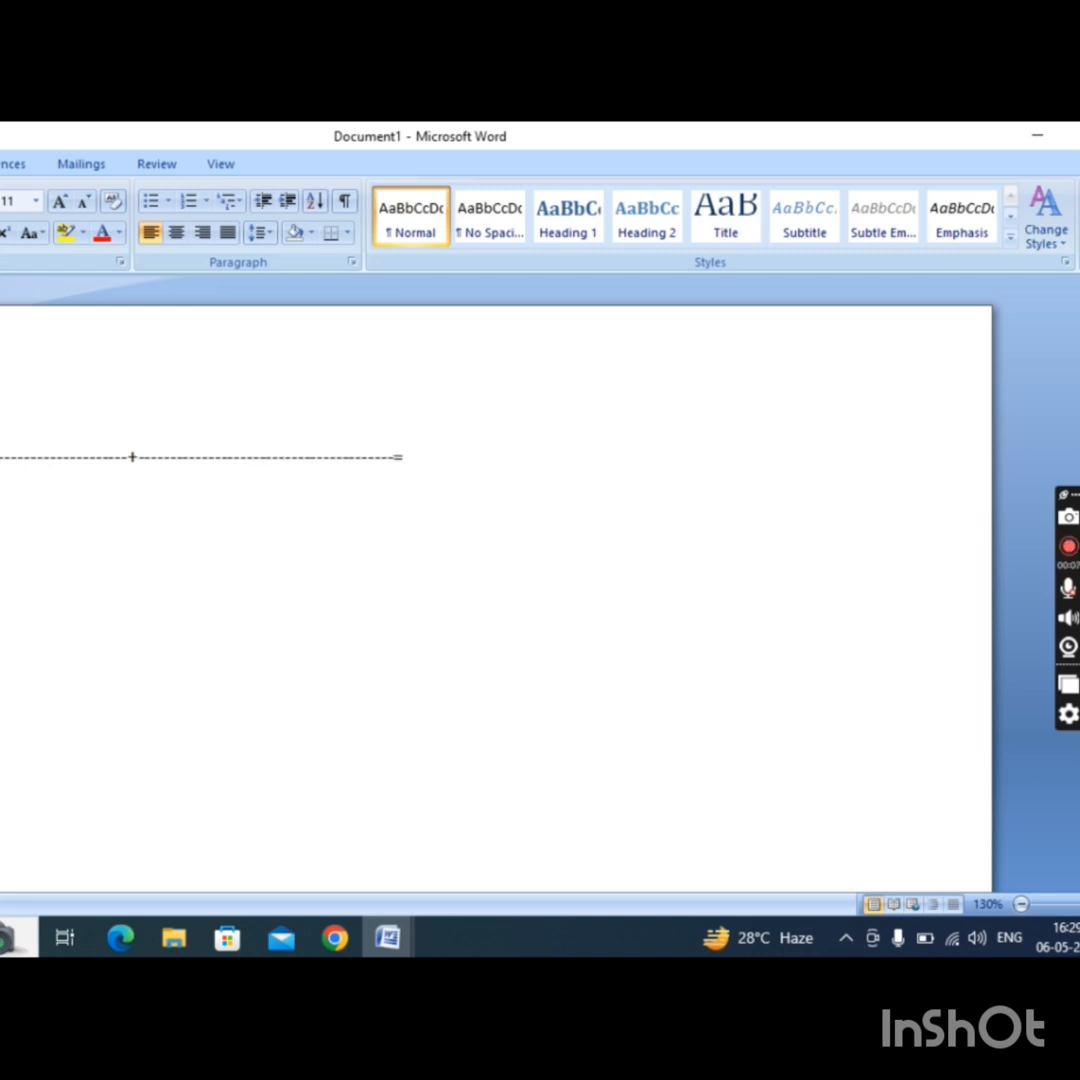
text(----)
key(BackSpace)
key(BackSpace)
key(BackSpace)
key(BackSpace)
key(BackSpace)
key(BackSpace)
key(BackSpace)
key(BackSpace)
Complete the outline with plus signs and hyphens for the two narrower last columns and convert the line into a table row.
text(+----------------)
text(+-------------------------=)
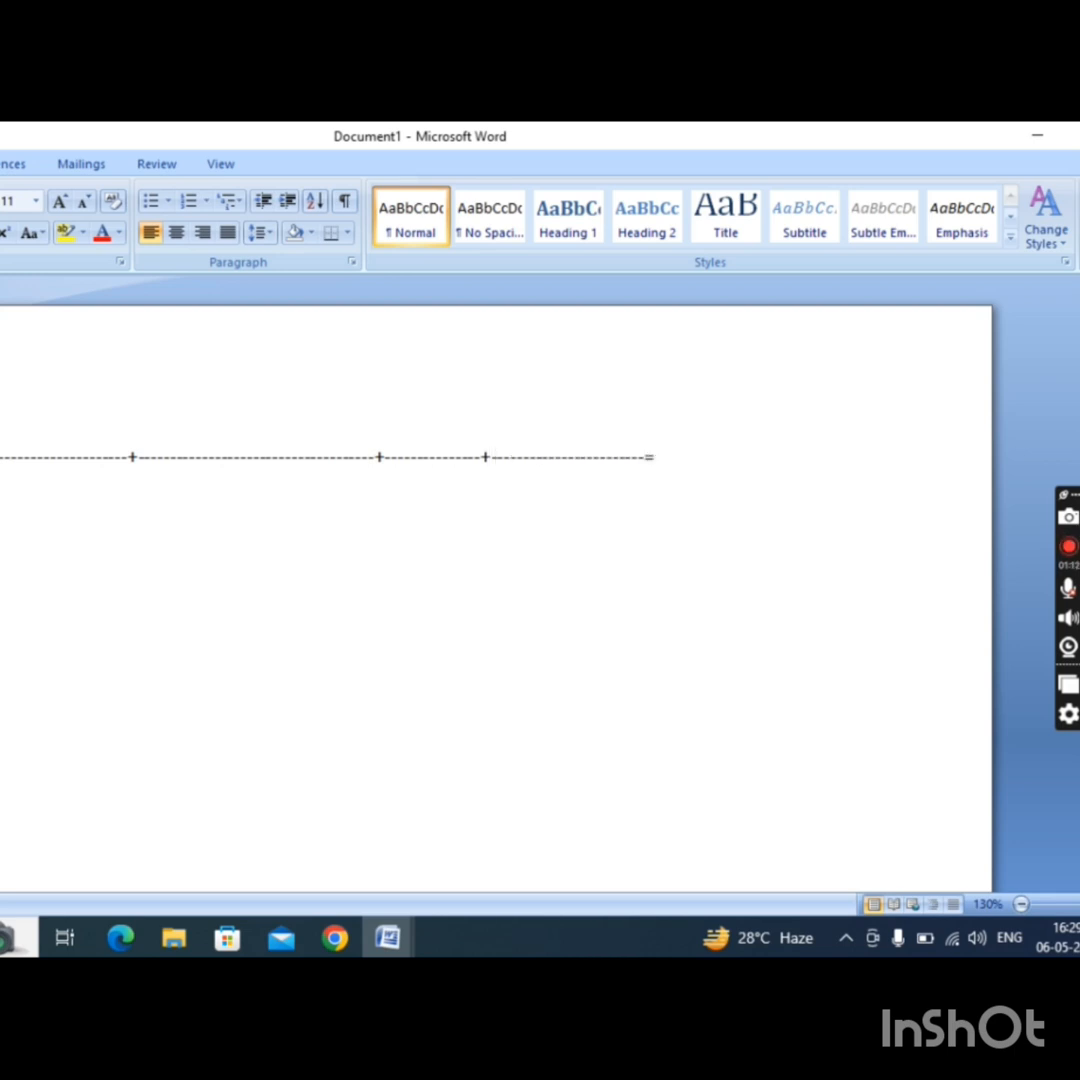
key(BackSpace)
text(+)
key(Return)
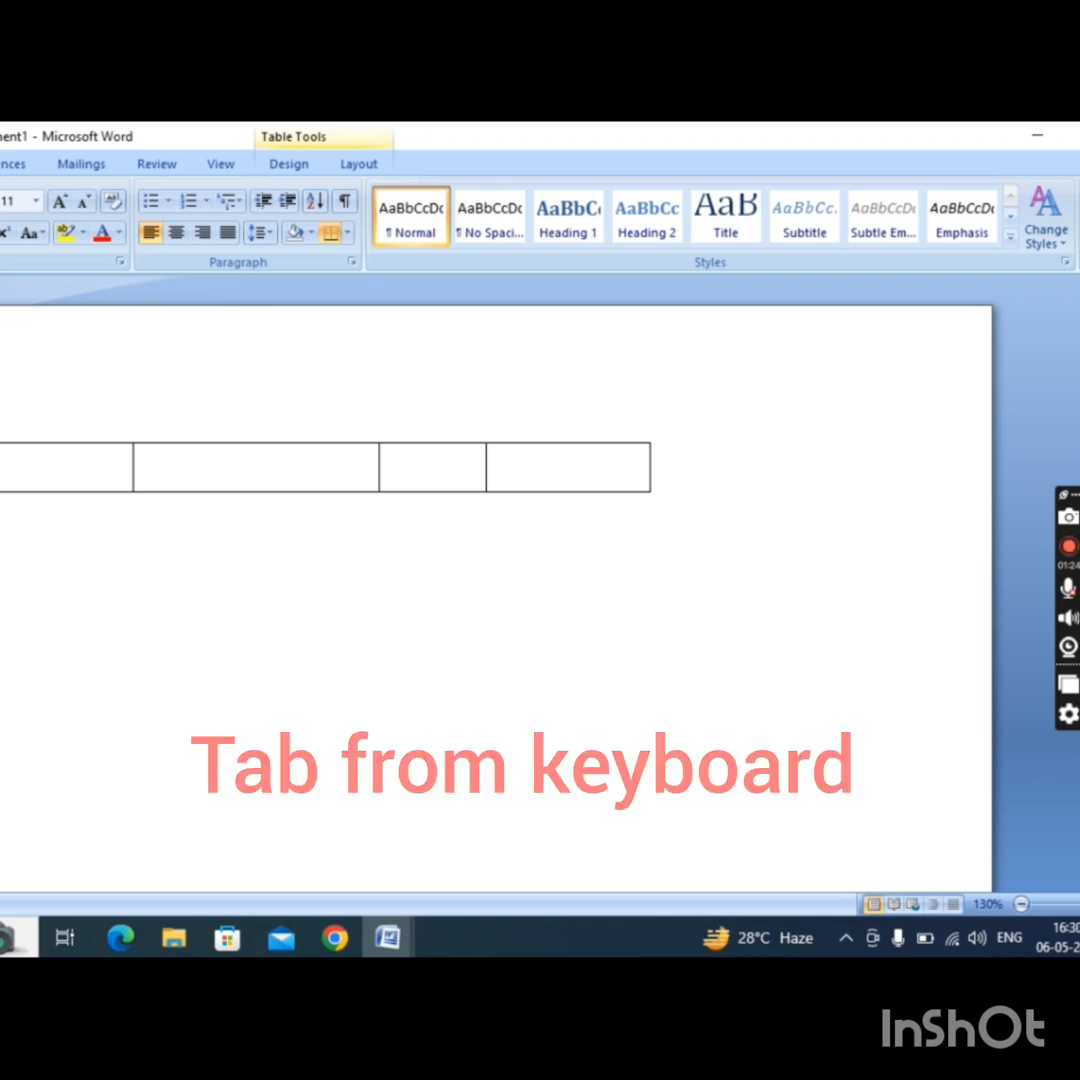
Extend the one-row table with additional empty rows until it has five rows.
key(Tab)
key(Tab)
key(Tab)
key(Tab)
key(Tab)
key(Tab)
key(Tab)
key(Tab)
key(Tab)
key(Tab)
key(Tab)
key(Tab)
key(Tab)
key(Tab)
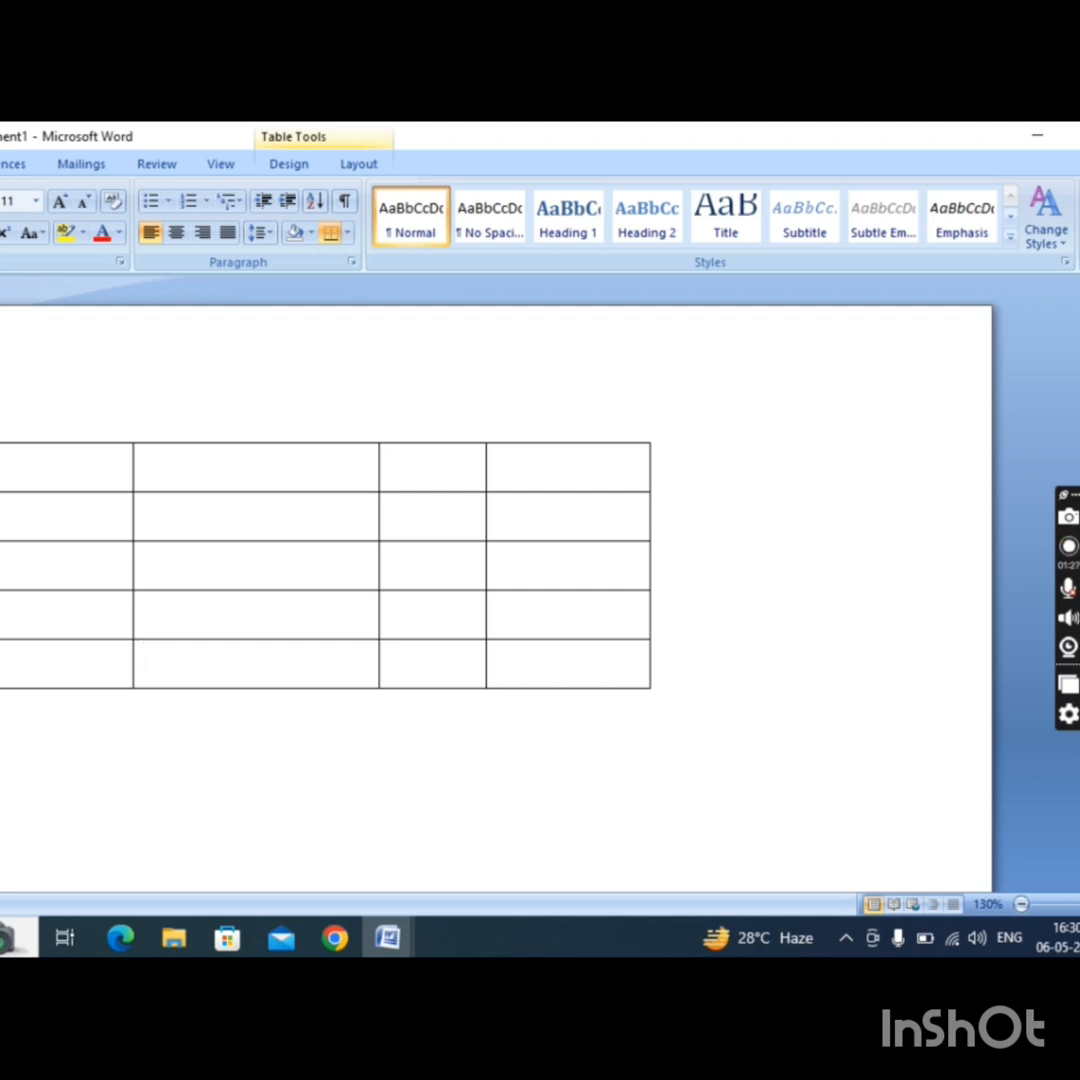
Fill the first two header cells of the table with "no" and "name".
click(1, 470)
text(no)
key(Tab)
text(name)
double_click(12, 478)
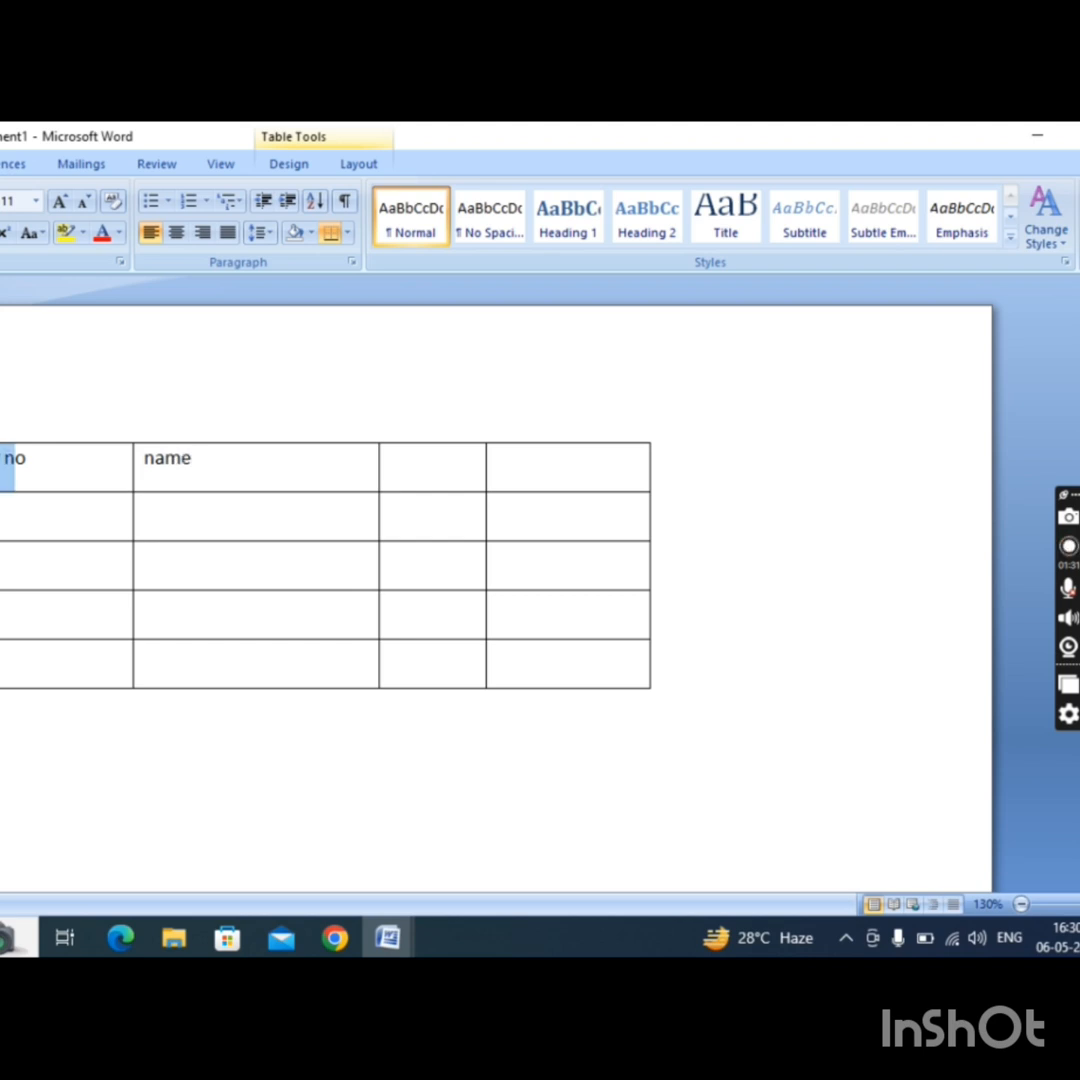
click(12, 471)
Fill the remaining two header cells with "address" and "Phone no".
click(450, 479)
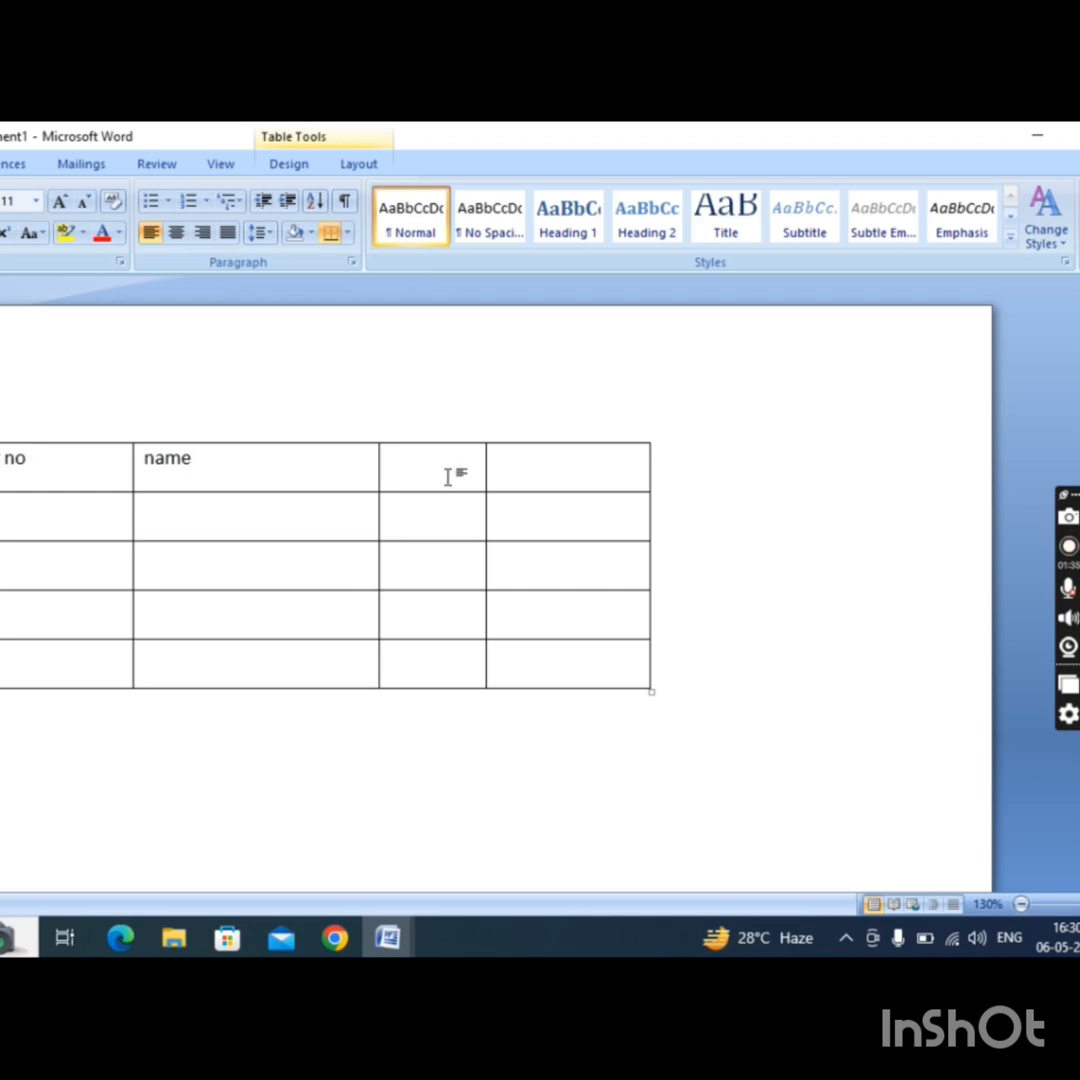
text(address)
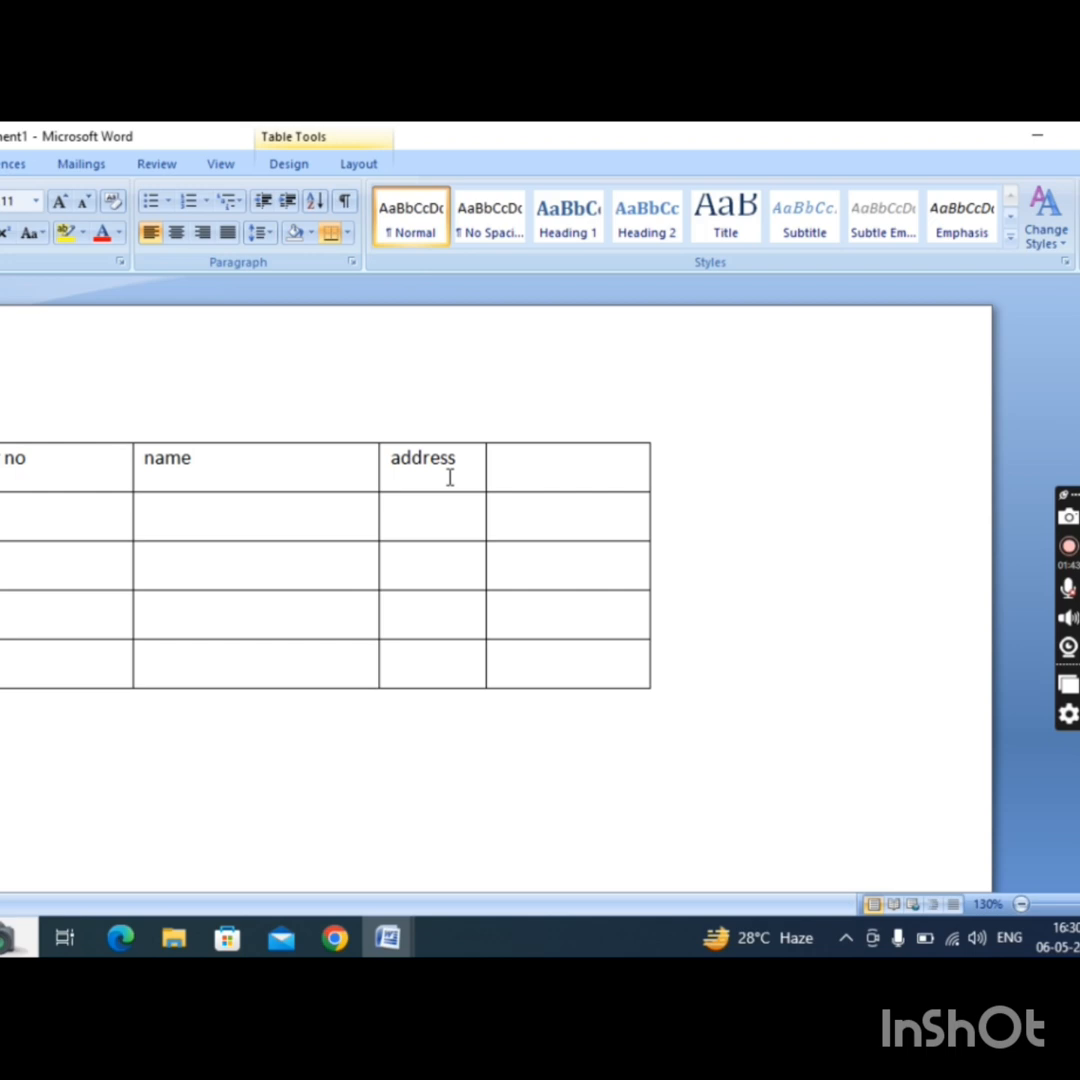
key(Tab)
text(pho)
text(ne no)
key(Down)
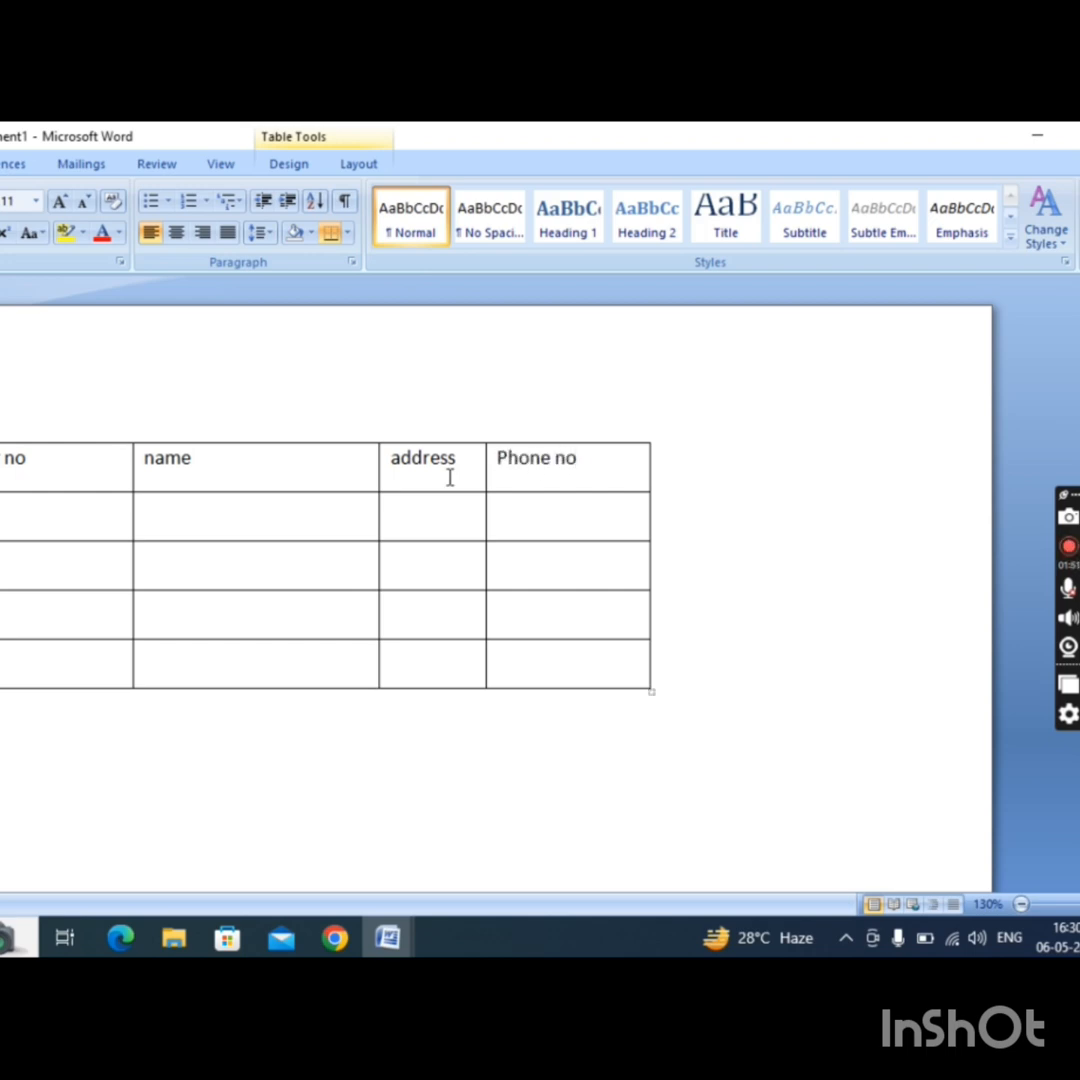
Add a line break in the "no" cell of the table's second row.
key(Left)
key(Left)
key(Left)
key(Return)
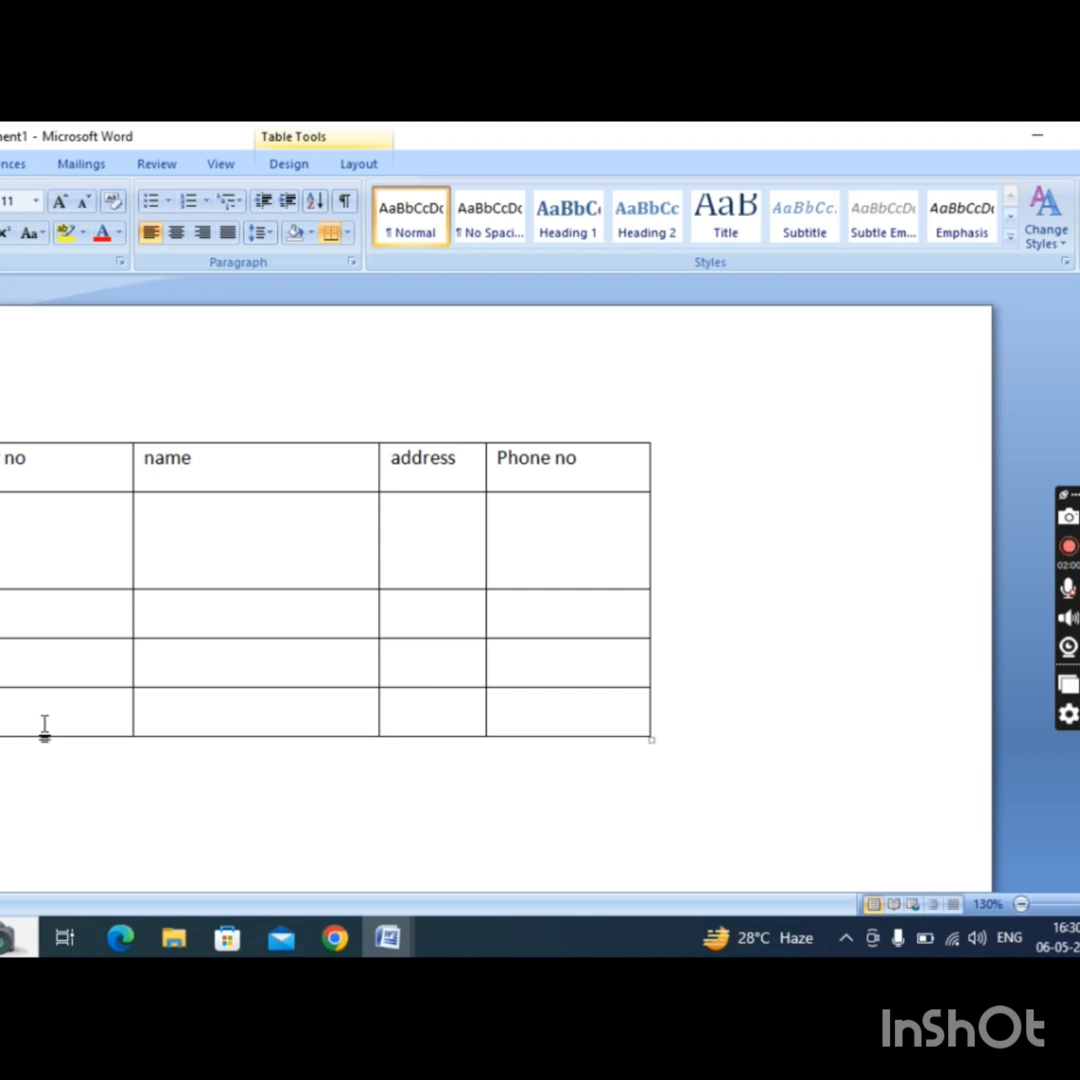
Enter the people's first names in the name column for the first two records.
click(225, 577)
text(raj)
key(Down)
text(suraj)
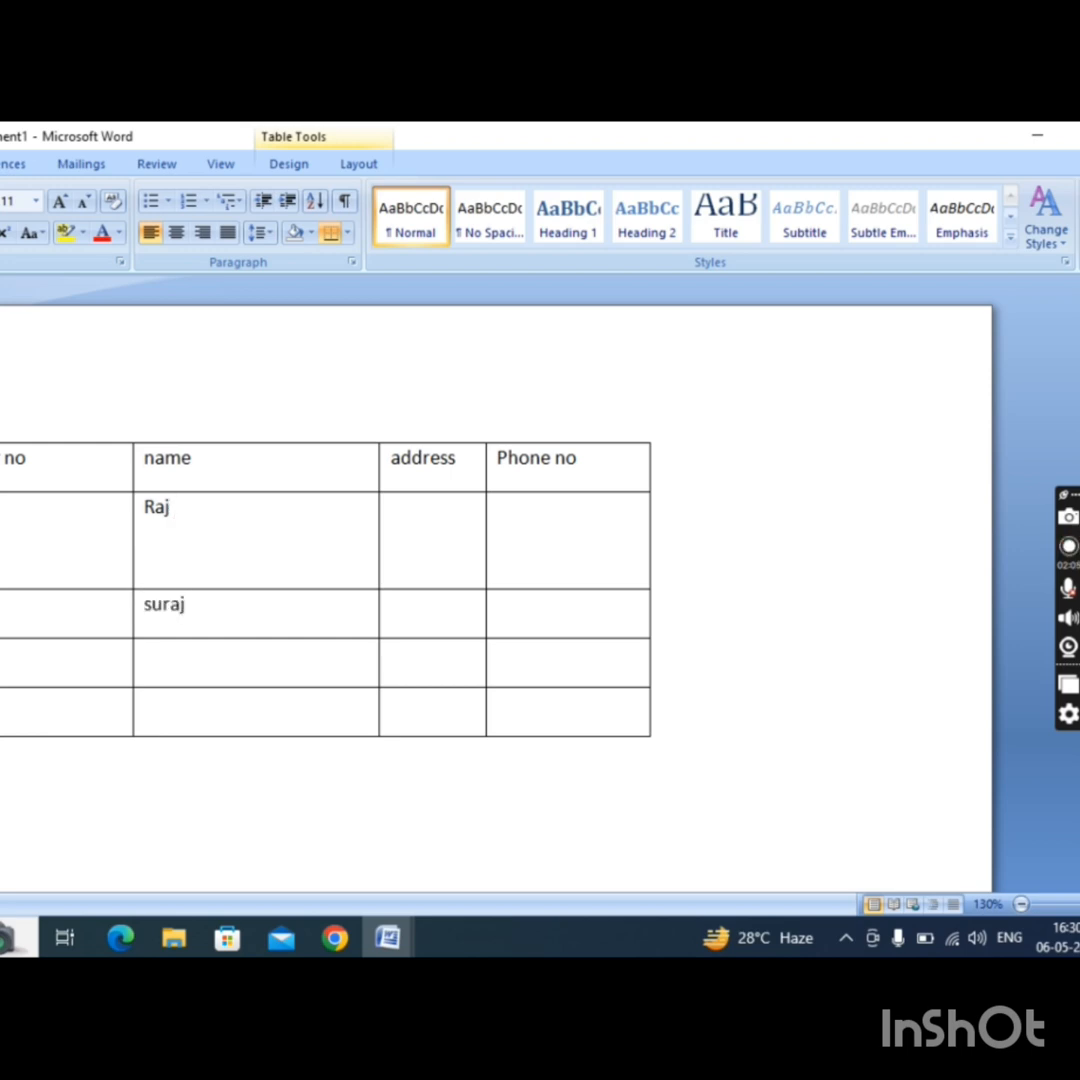
Enter the people's first names in the name column for the third and fourth records, correcting the third one's spelling.
key(Down)
text(sinesh)
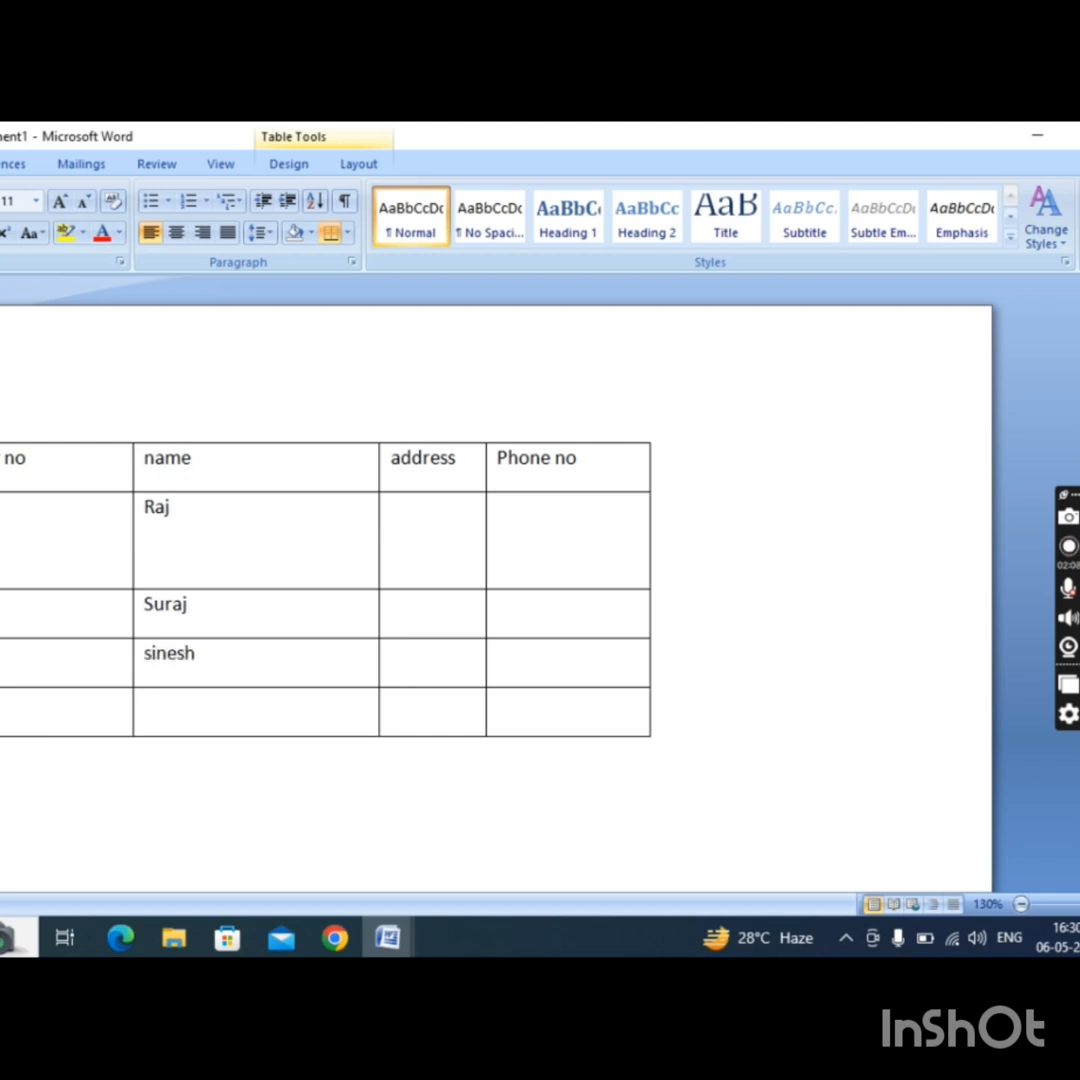
key(BackSpace)
key(BackSpace)
key(BackSpace)
key(BackSpace)
key(BackSpace)
key(BackSpace)
text(dinesh)
key(Down)
text(mahes)
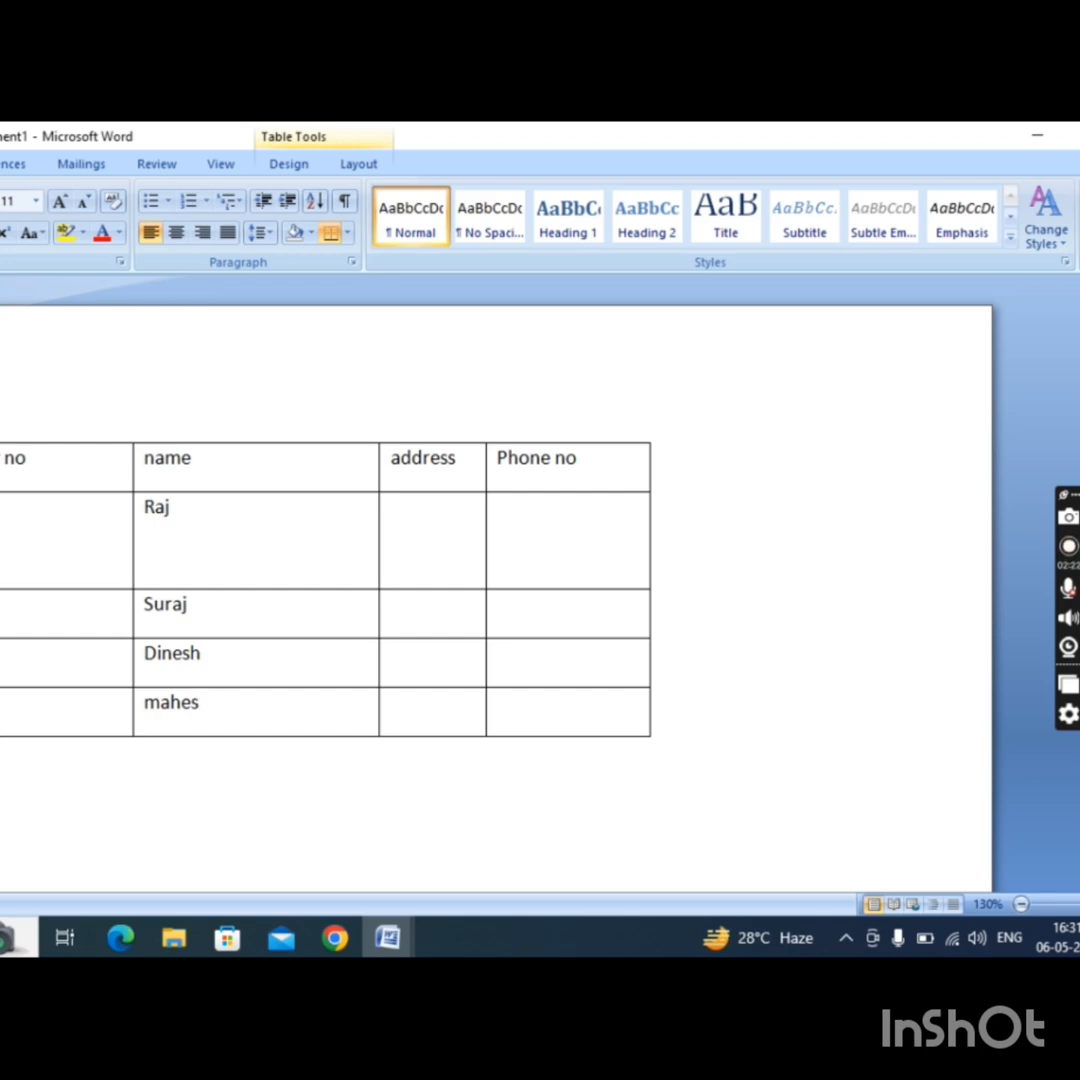
text(h)
Fill in the address cells of the first two records with each person's city.
click(415, 517)
text(fatehpur)
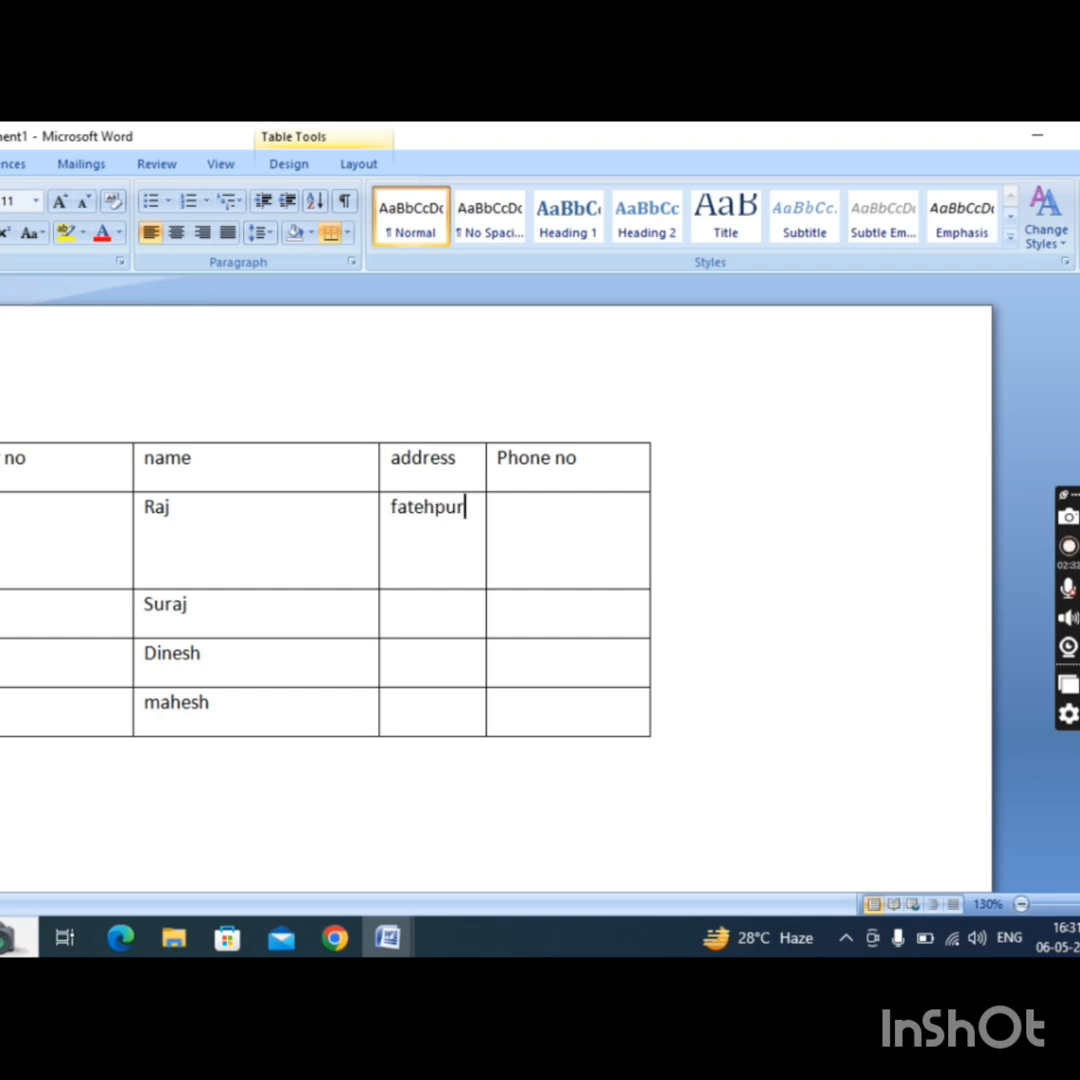
click(409, 620)
text(kanpur)
Fill in the address cells of the third and fourth records by repeating each person's first name.
key(Down)
key(Down)
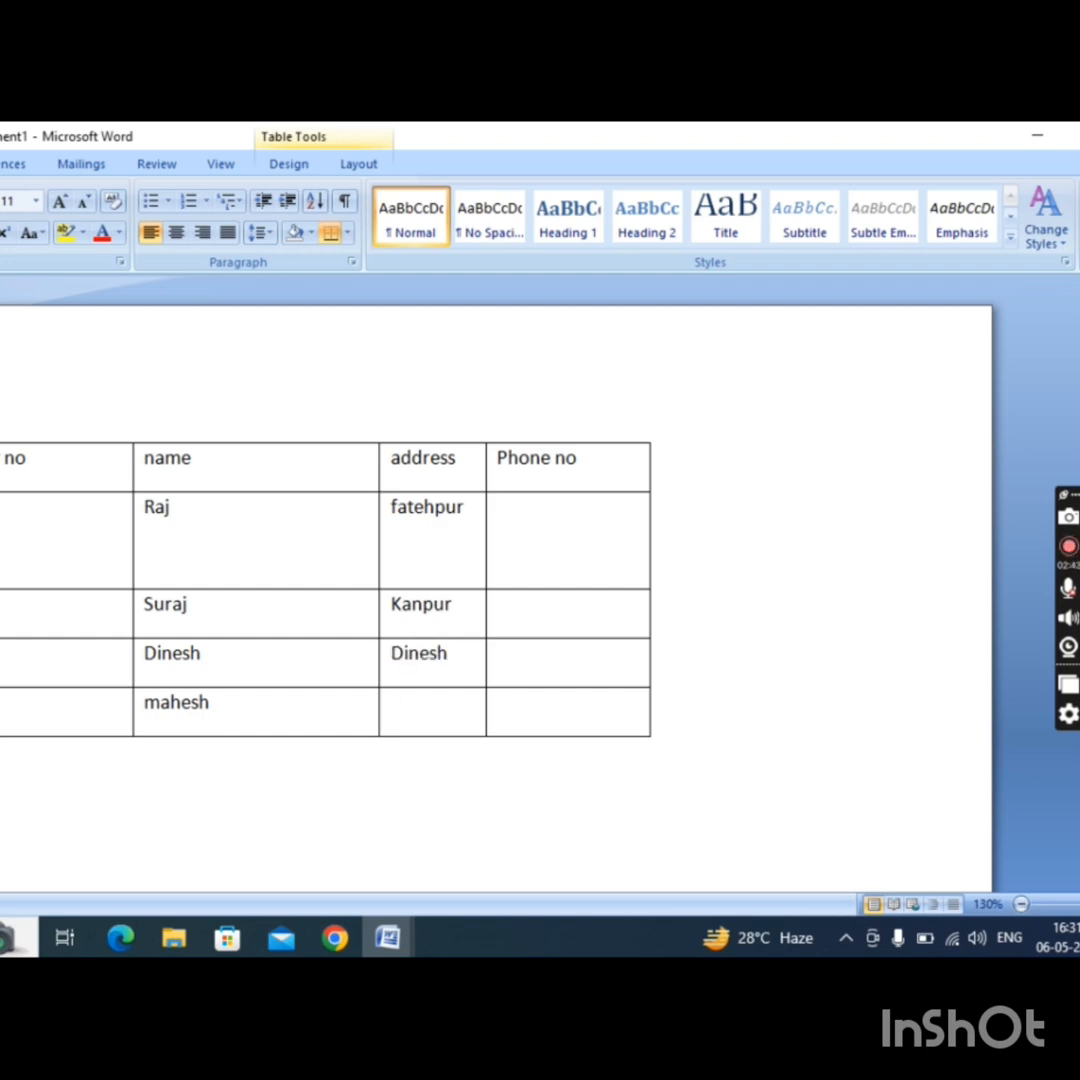
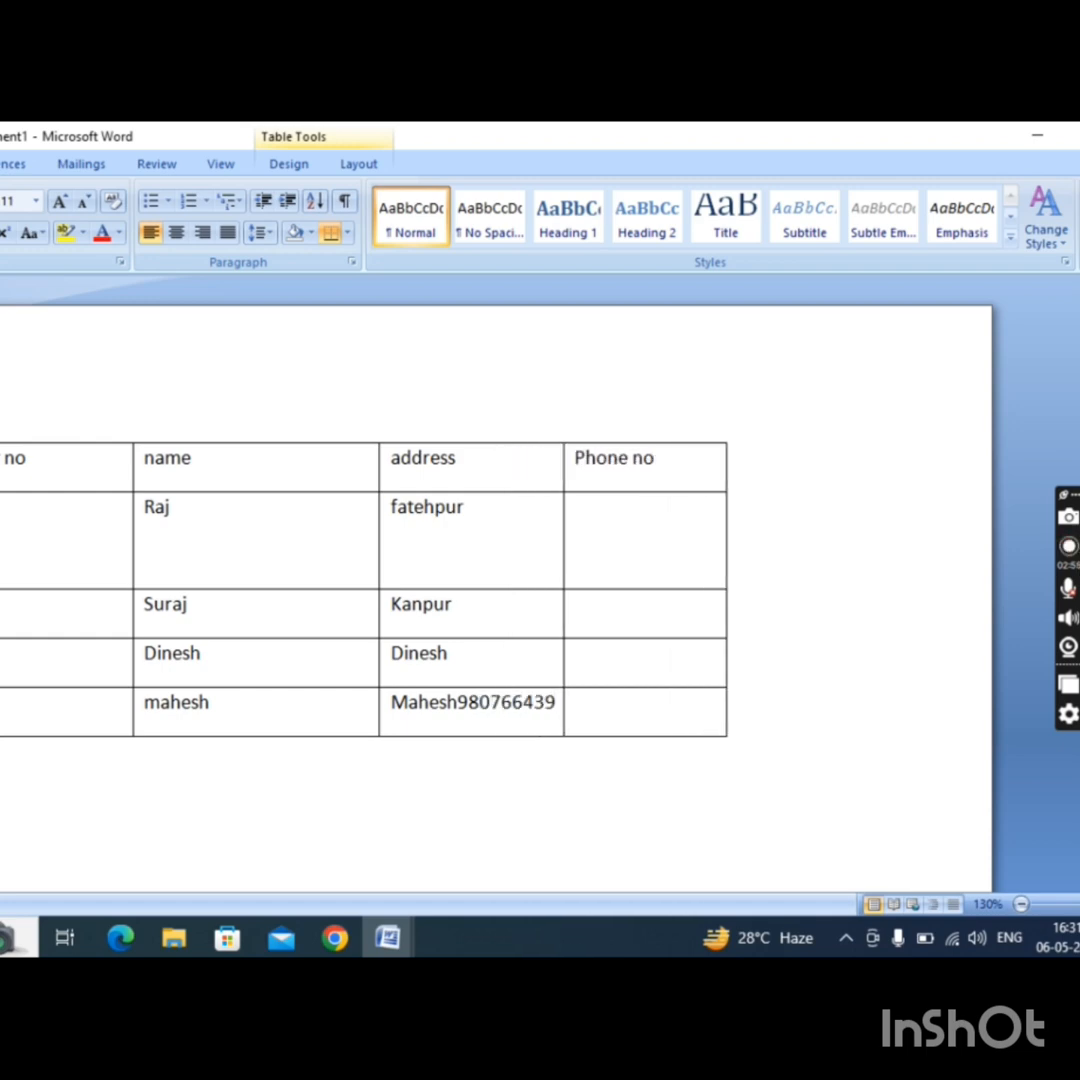
key(BackSpace)
key(BackSpace)
key(BackSpace)
key(BackSpace)
key(BackSpace)
key(BackSpace)
key(BackSpace)
key(BackSpace)
key(BackSpace)
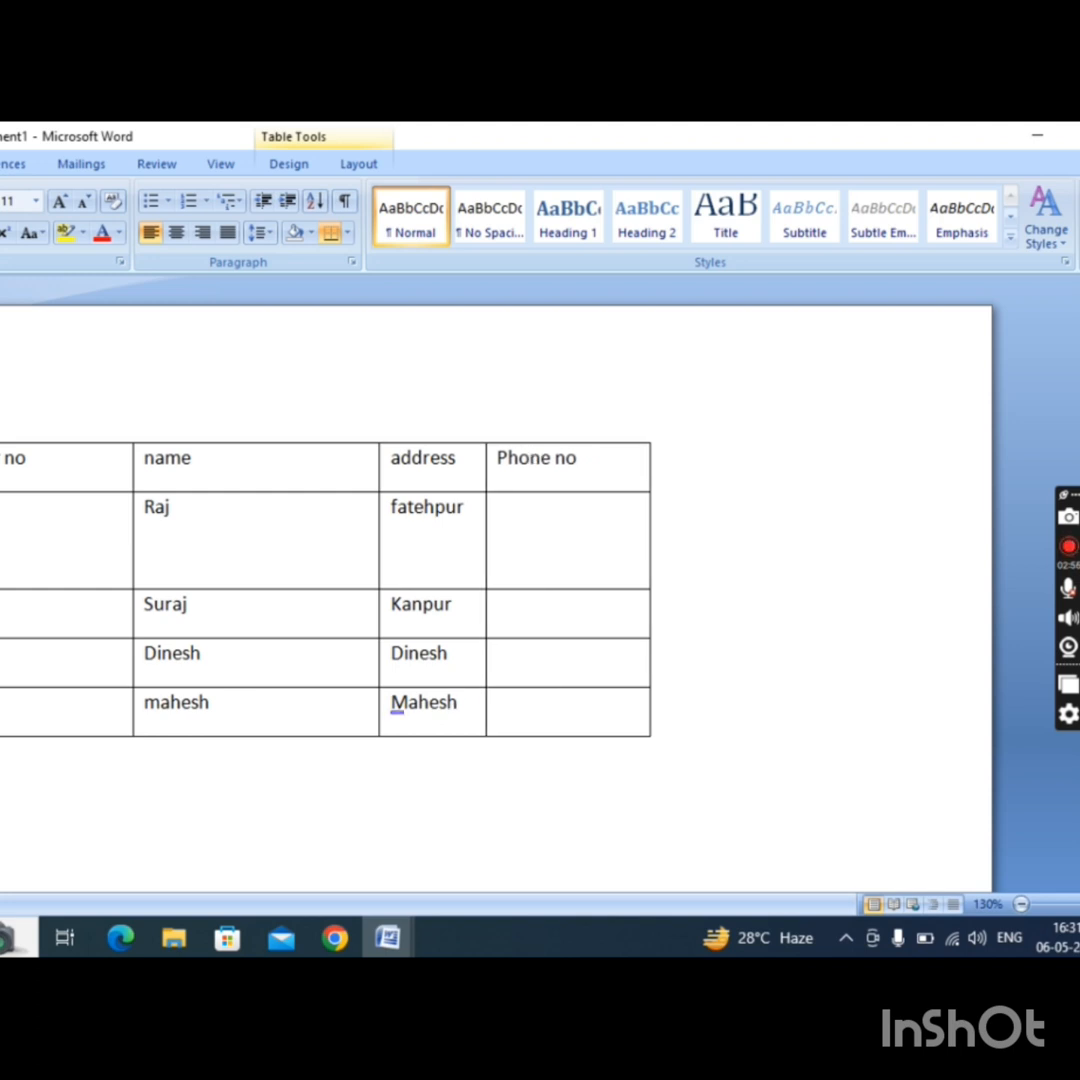
Enter the first person's phone number in the Phone no column and select it.
click(568, 536)
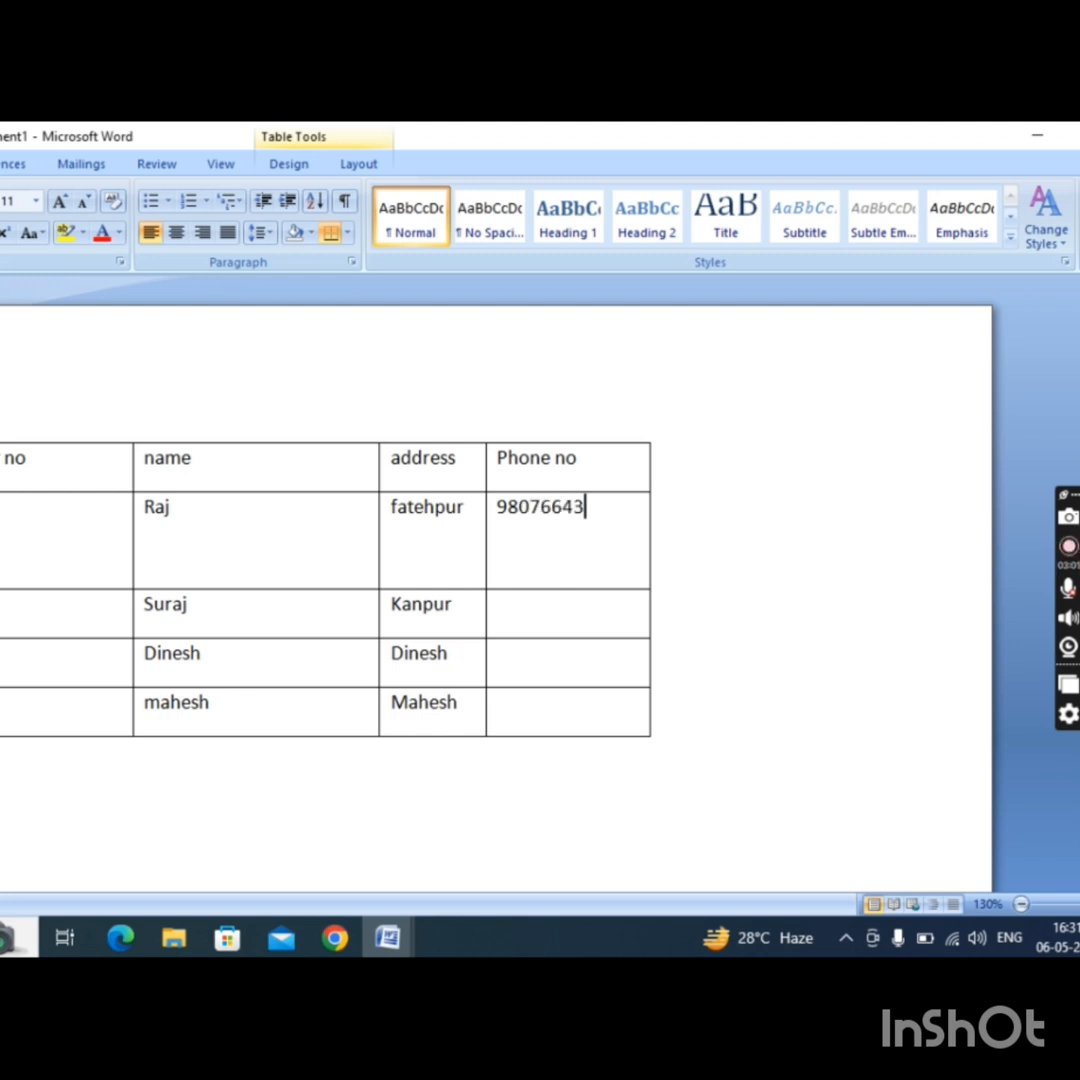
key(shift+Left)
key(shift+Left)
key(shift+Left)
key(shift+Left)
key(shift+Left)
key(shift+Left)
key(shift+Left)
key(shift+Left)
key(shift+Left)
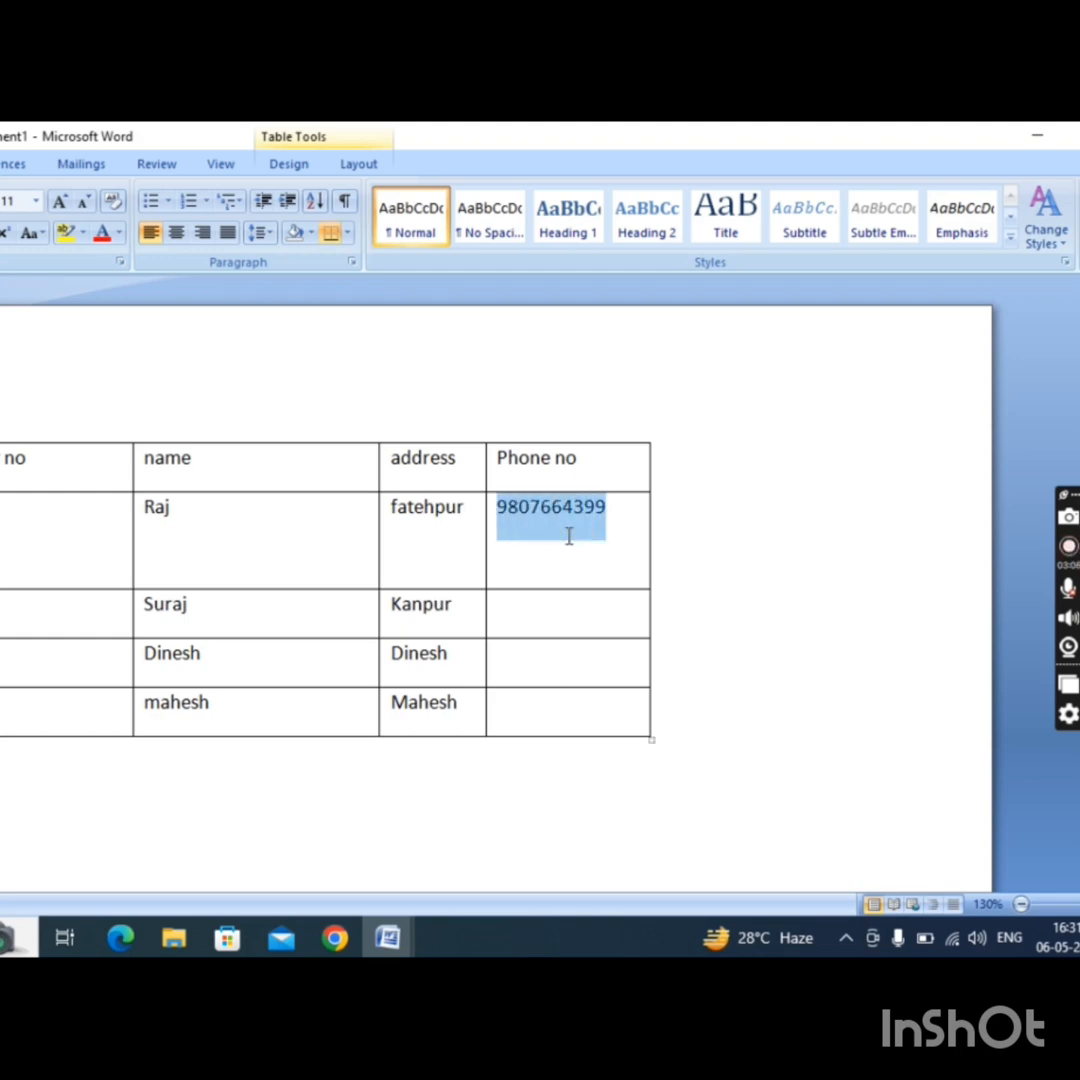
Enter the second person's phone number in the Phone no column.
key(Down)
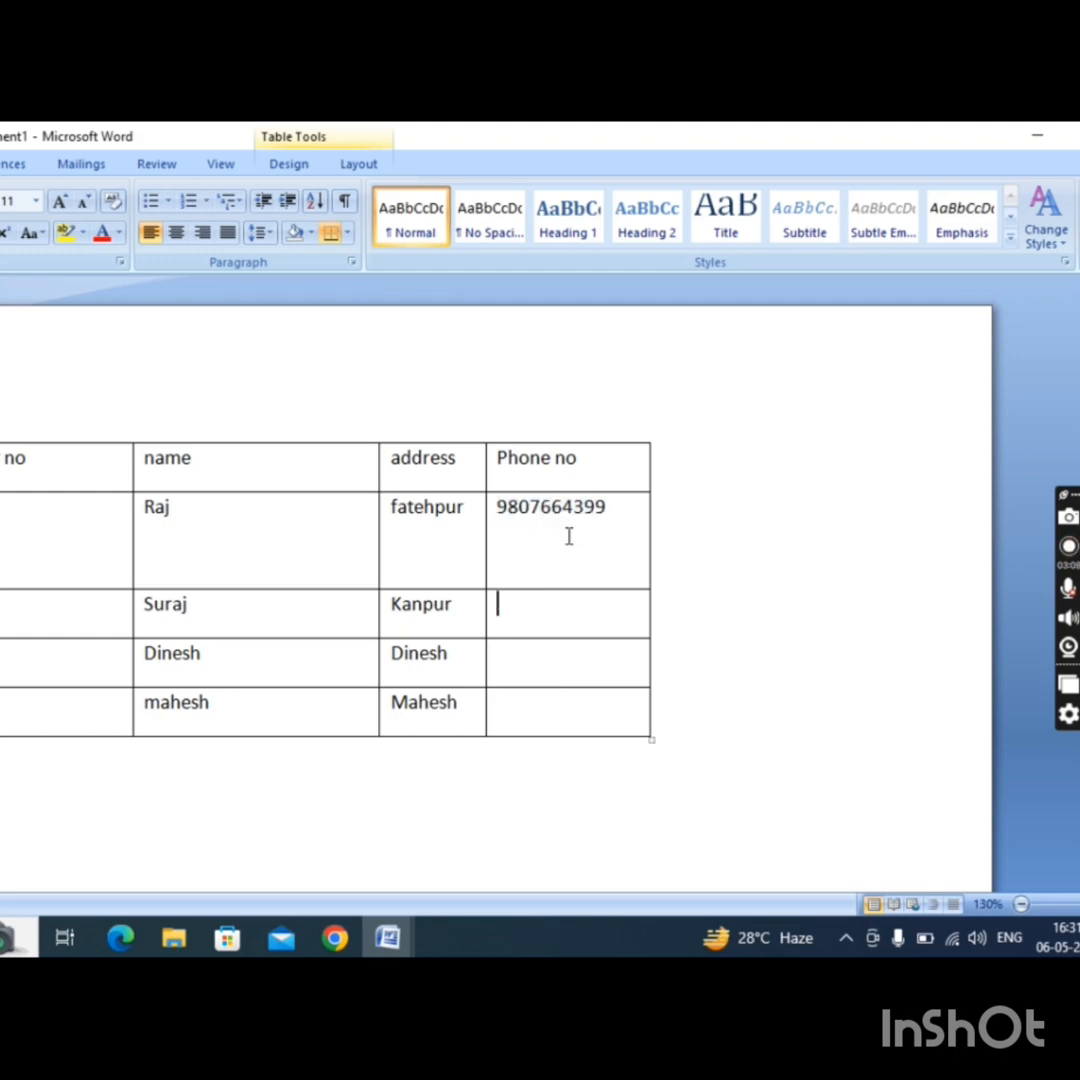
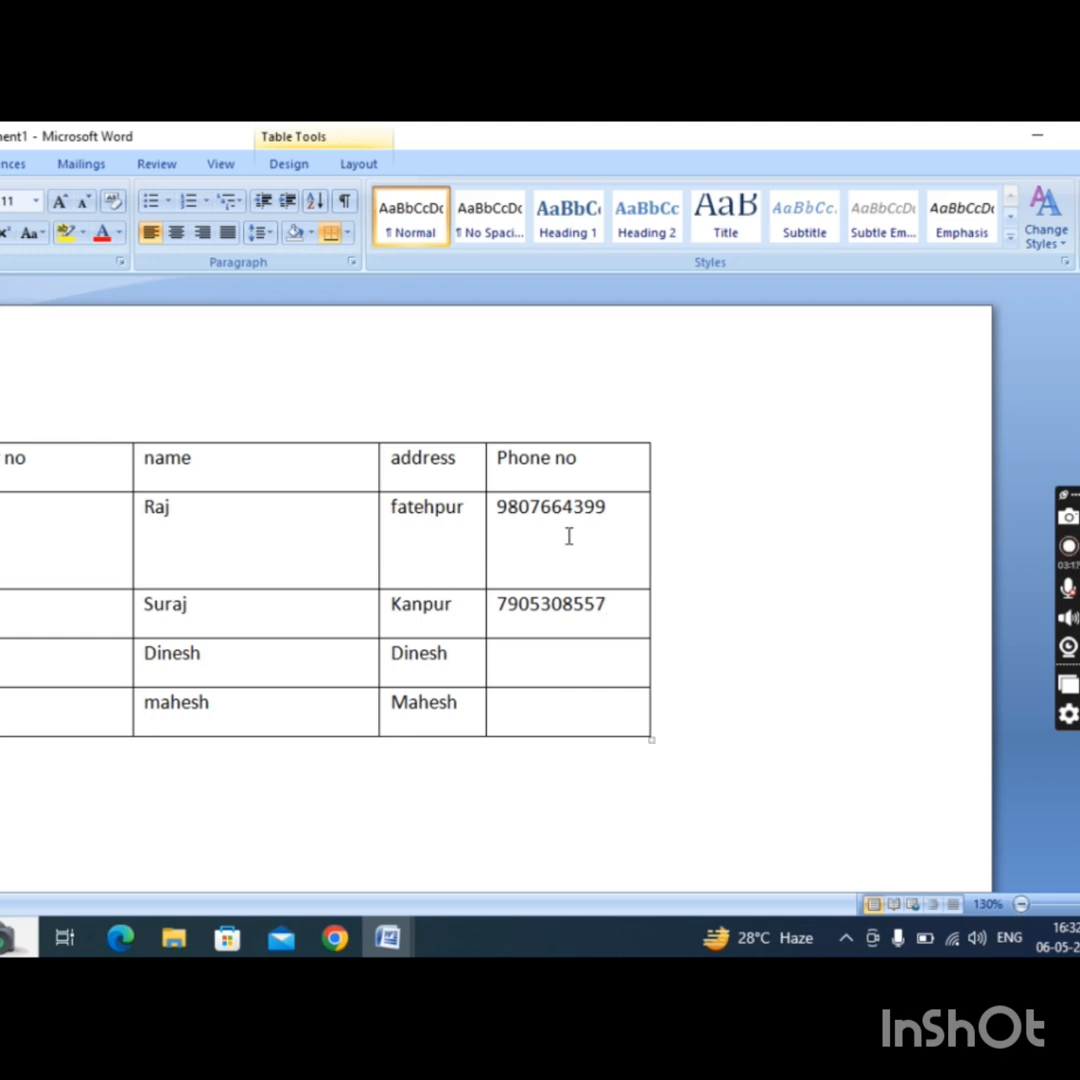
Enter the phone numbers of the third and fourth records in the Phone no column.
key(Down)
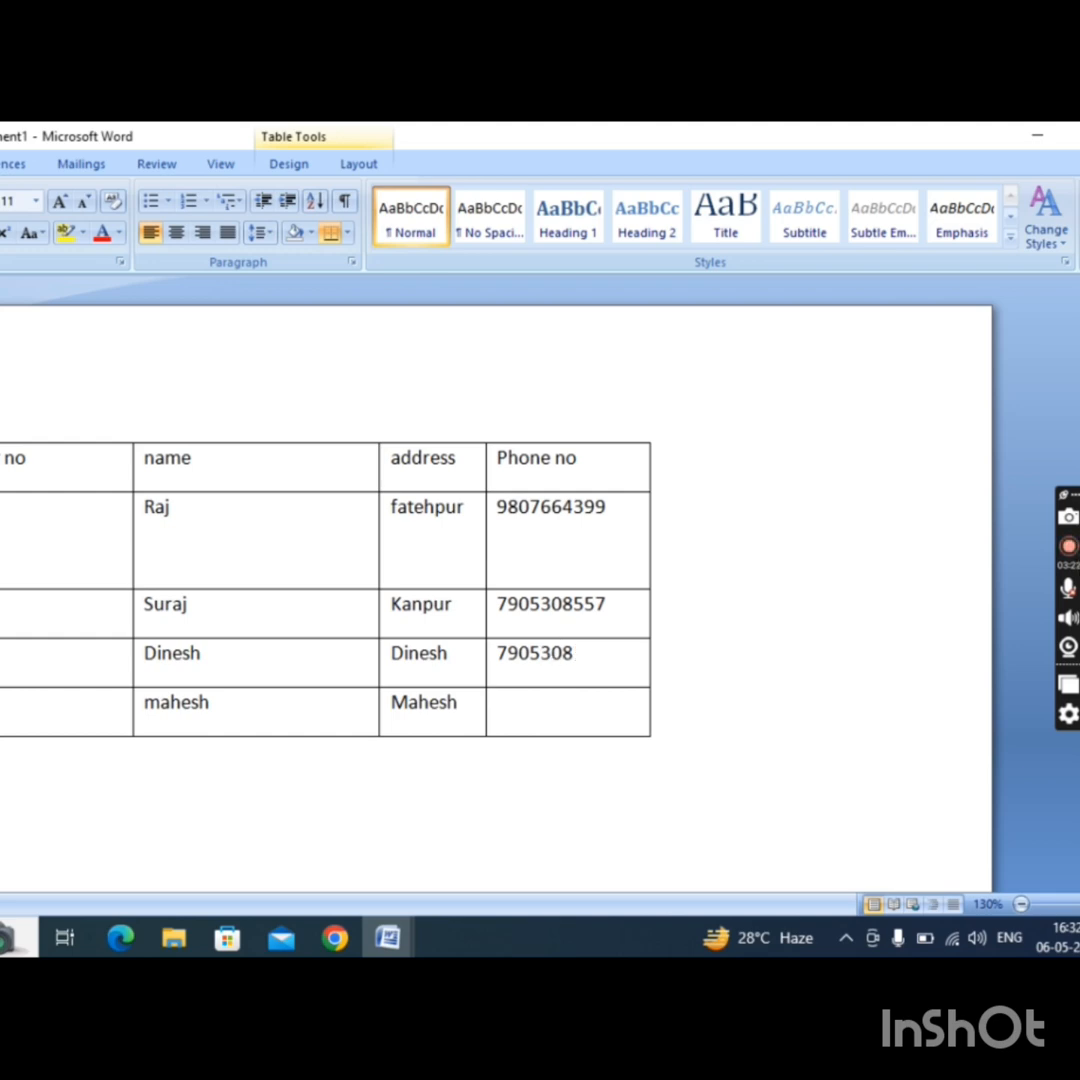
key(Down)
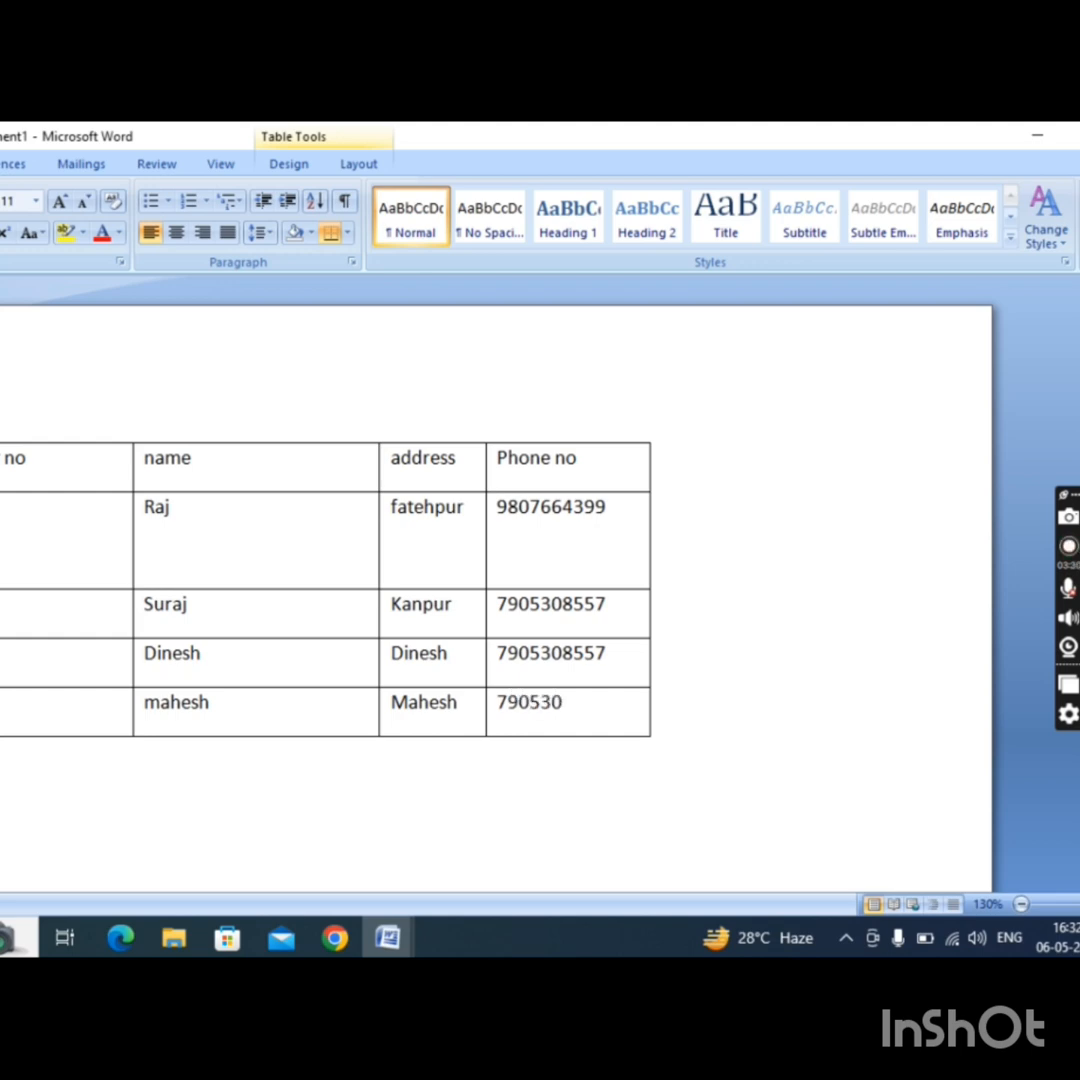
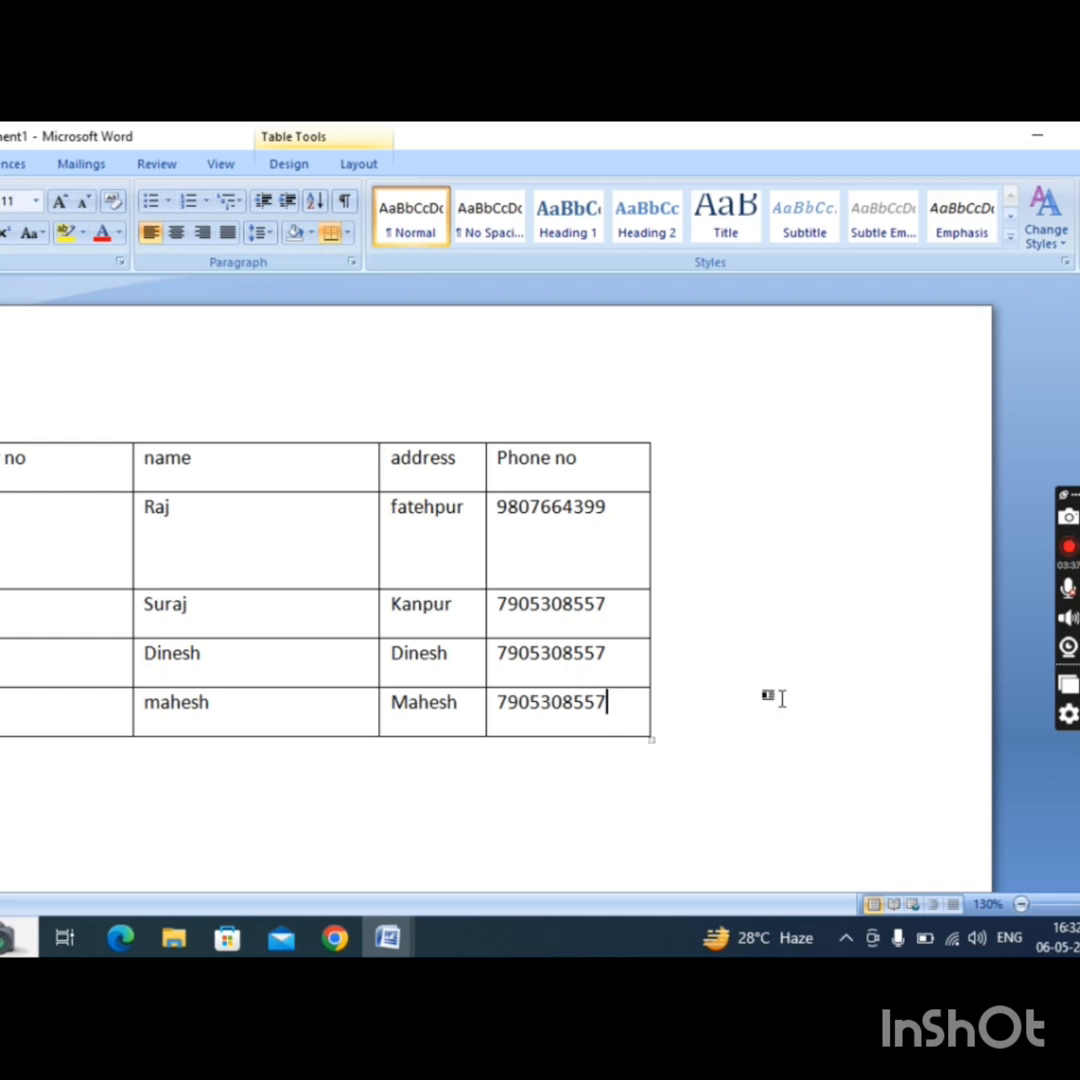
Add a new row at the end of the table, with a number in its "no" cell and 10 in its name cell.
key(Tab)
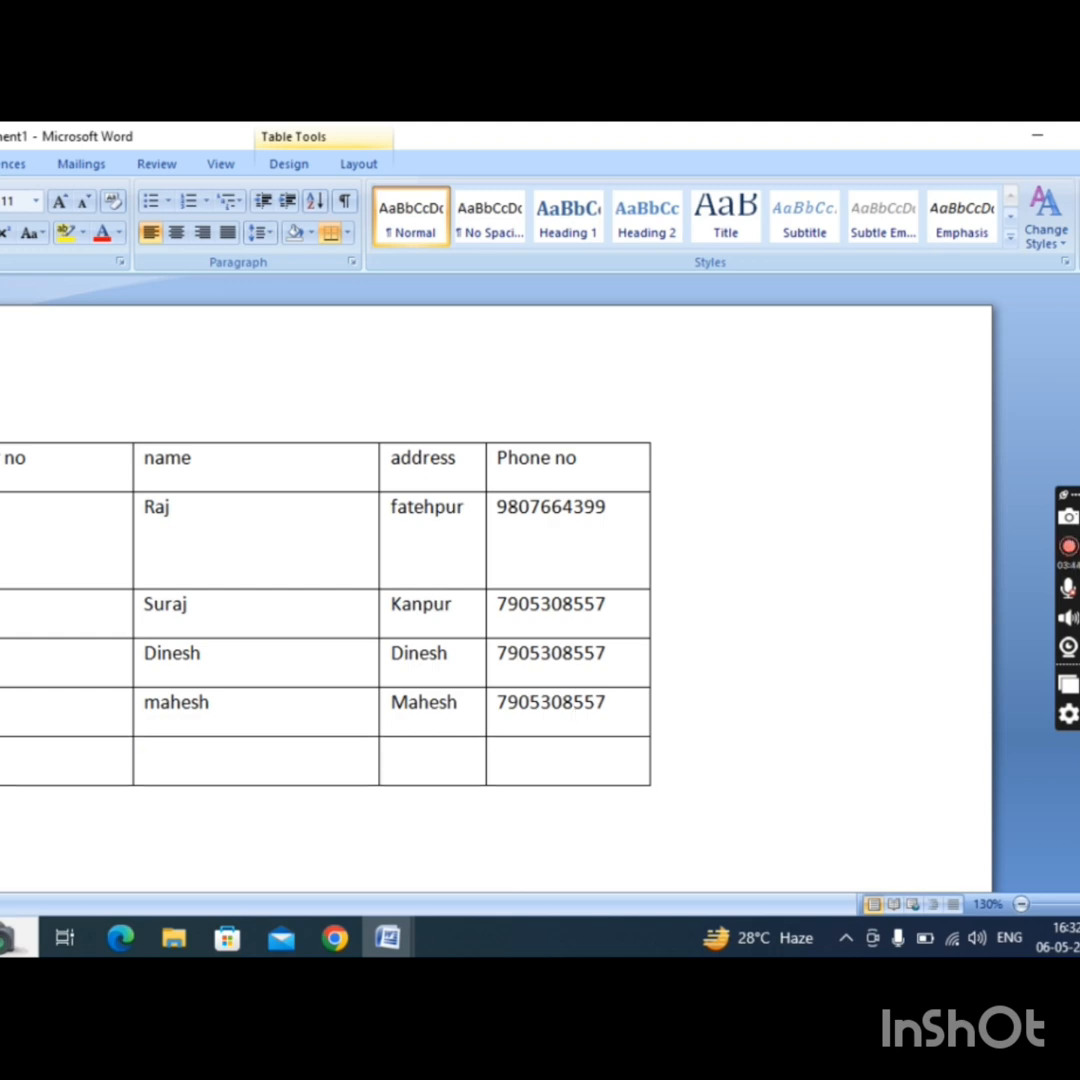
text(5)
key(Tab)
text(21)
key(BackSpace)
key(BackSpace)
text(10)
Insert the formula =SUM(LEFT) in the address cell of the last row.
click(441, 763)
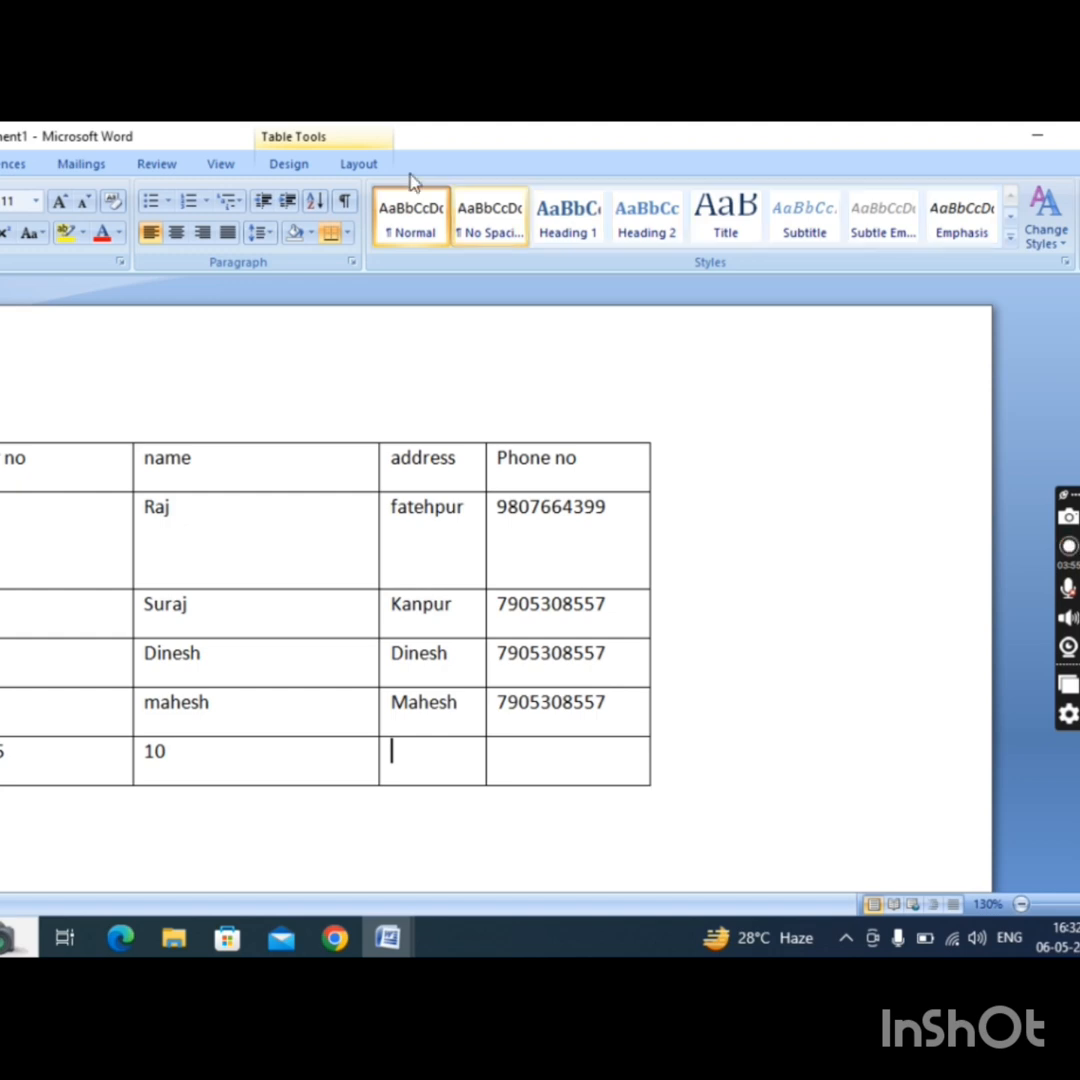
click(360, 165)
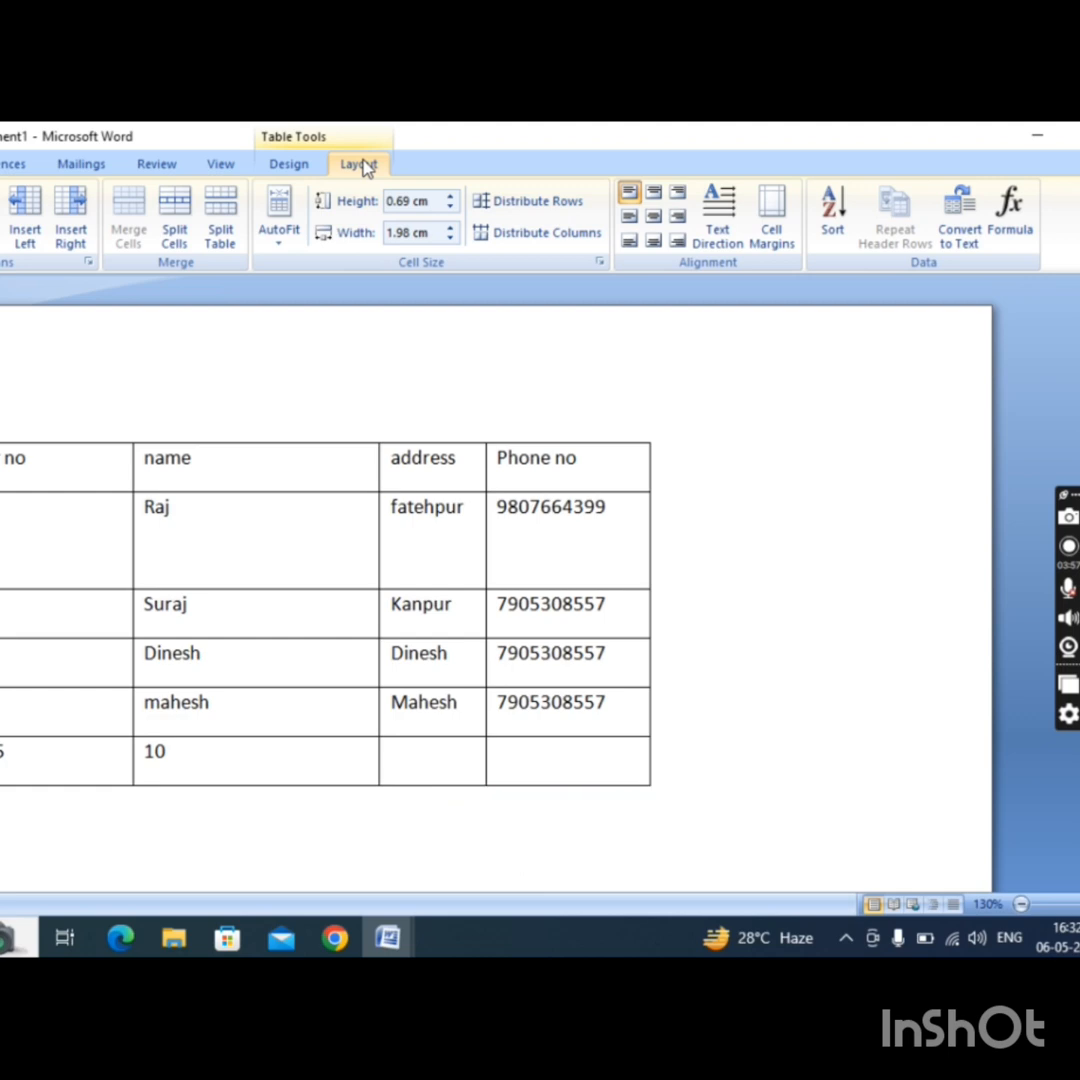
click(1013, 244)
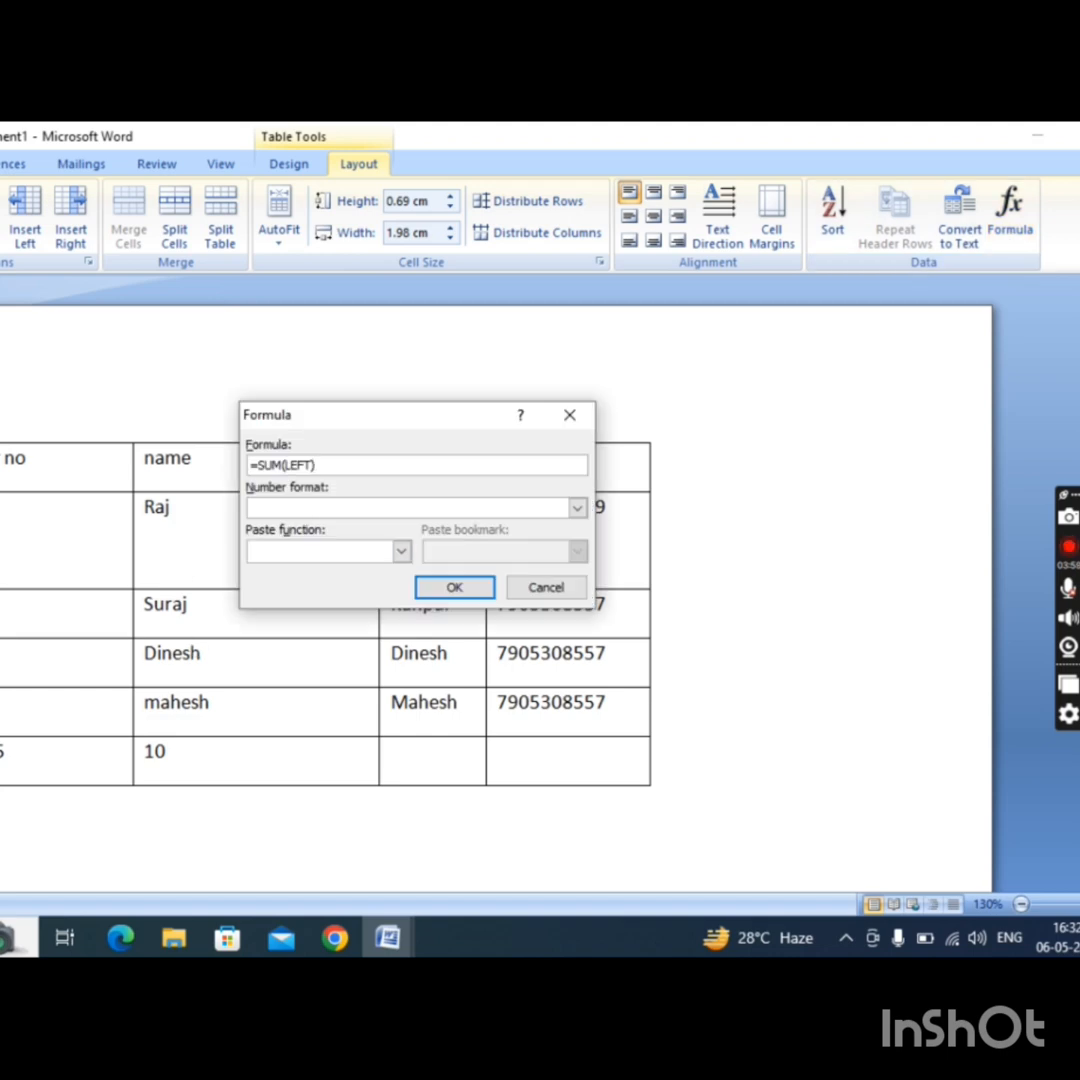
click(455, 589)
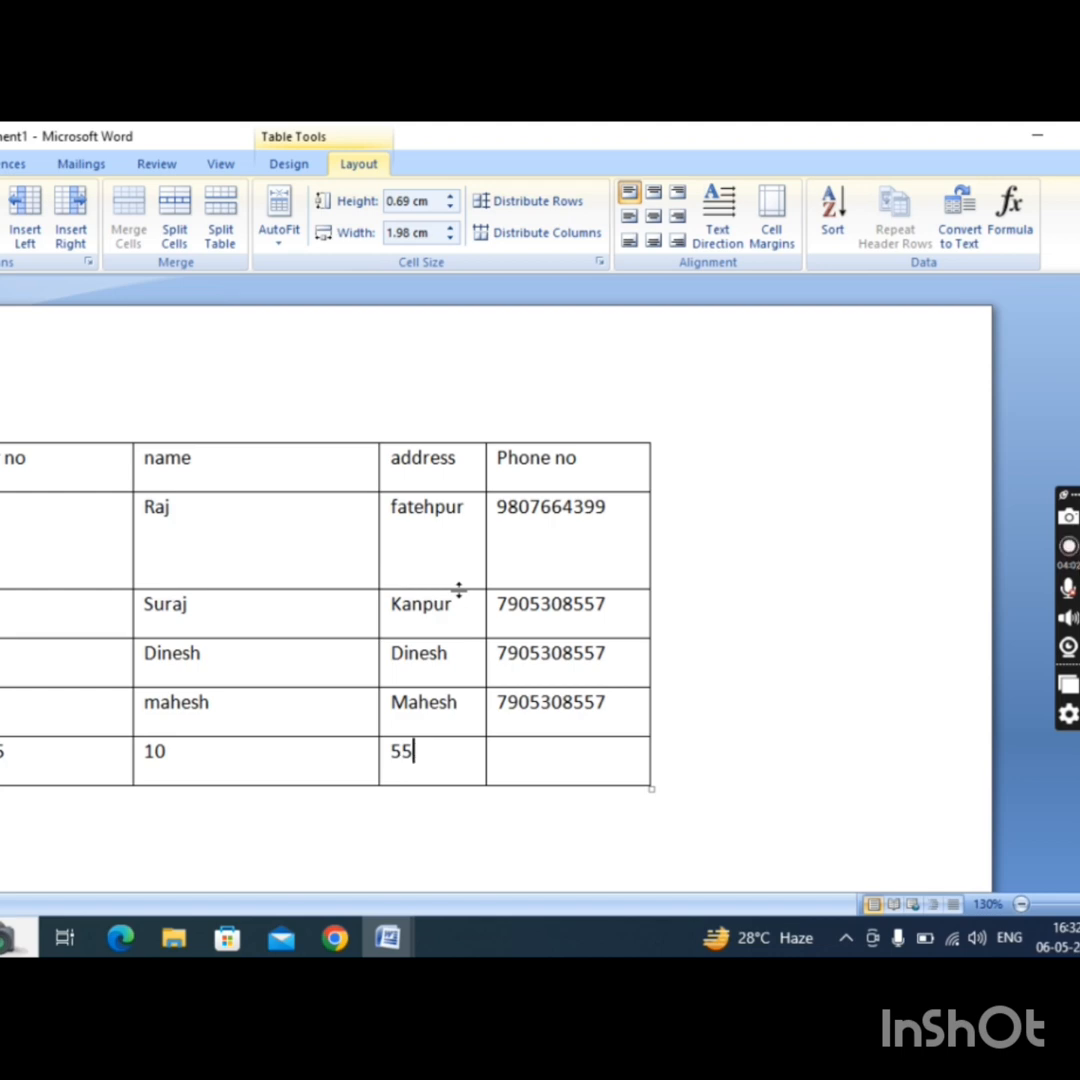